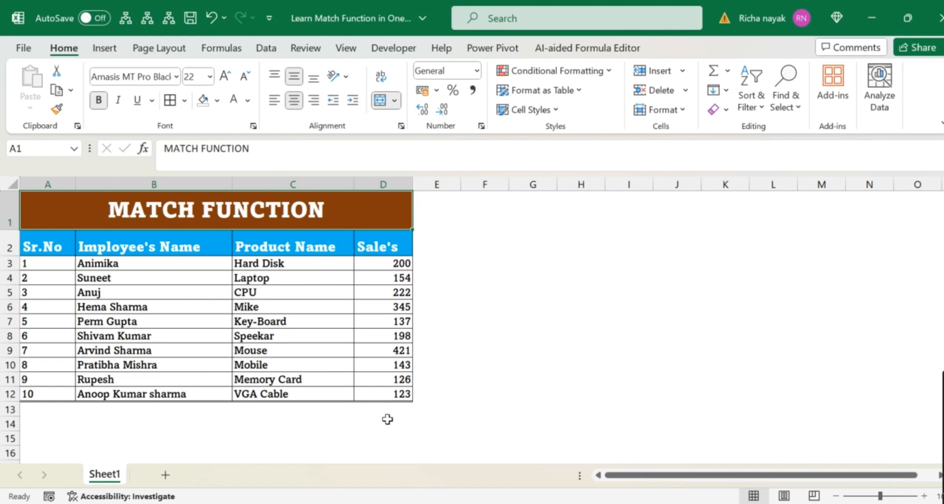
Step: Look over the sales table's column headers and its first data row, from Sr.No to Sale's
click(286, 322)
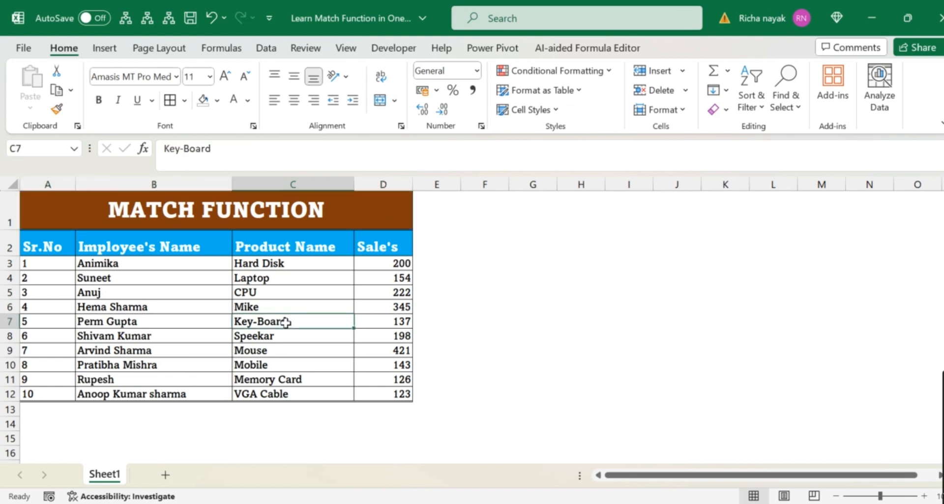
key(Up)
key(Up)
key(Up)
key(Up)
key(Up)
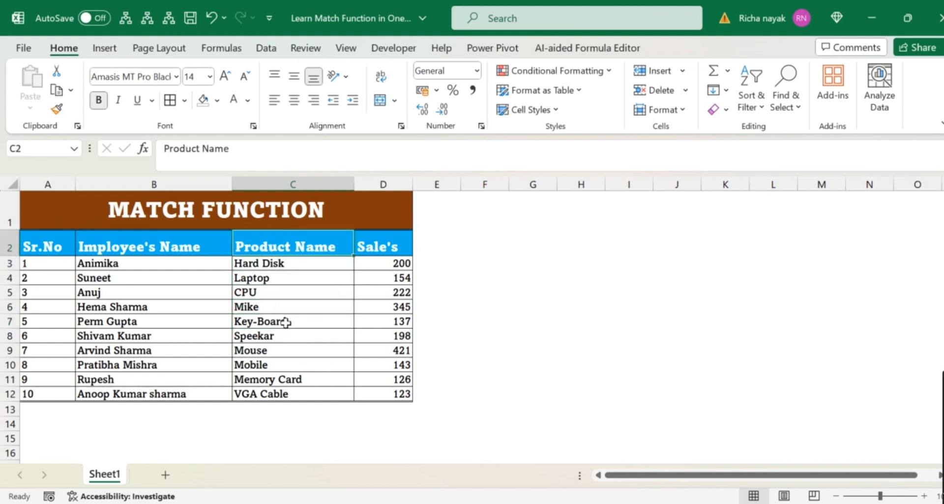
key(Up)
key(Down)
key(Down)
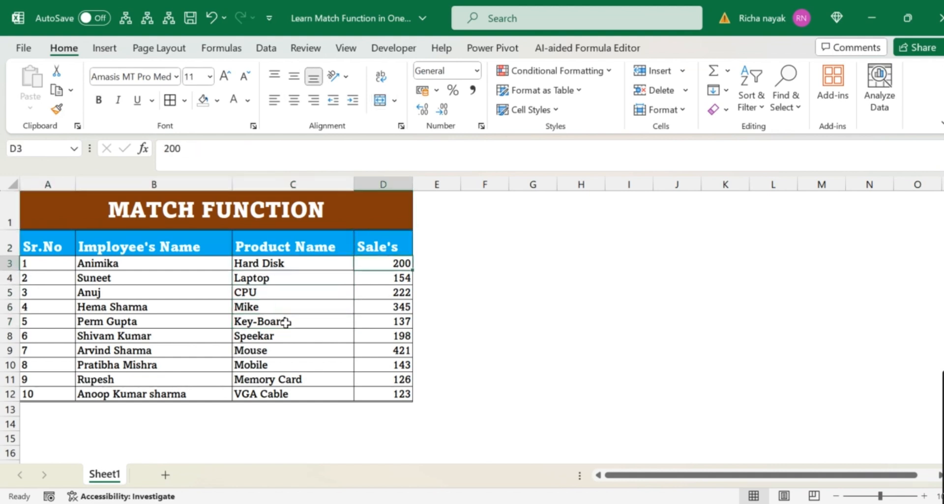
key(Up)
key(Up)
key(Down)
key(Down)
key(Right)
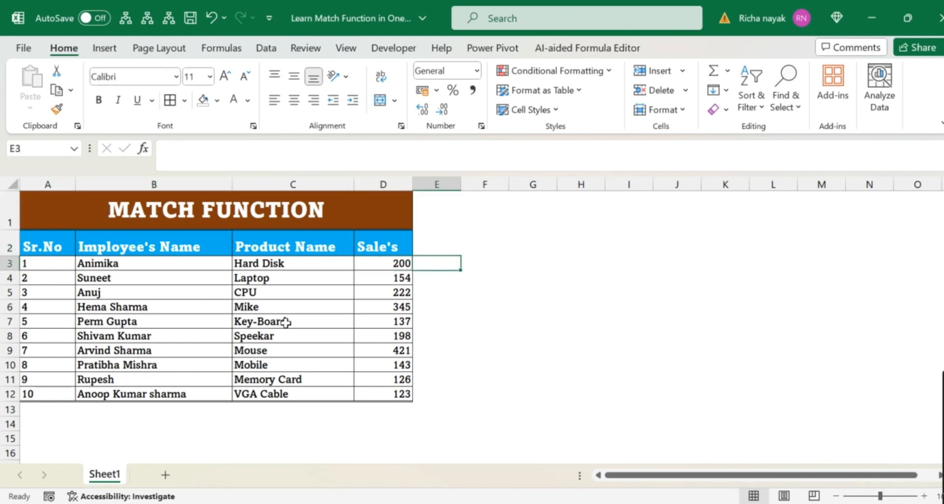
key(Left)
key(Left)
key(Up)
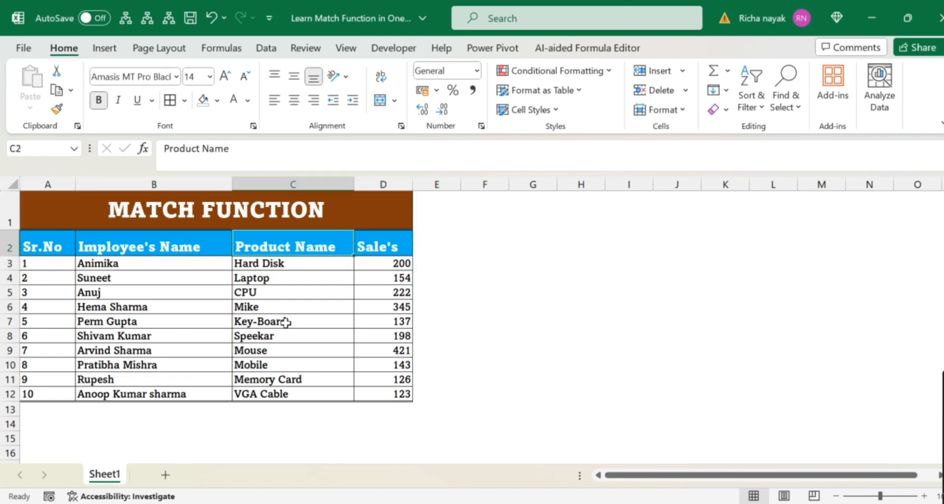
key(Right)
key(Left)
key(Left)
key(Left)
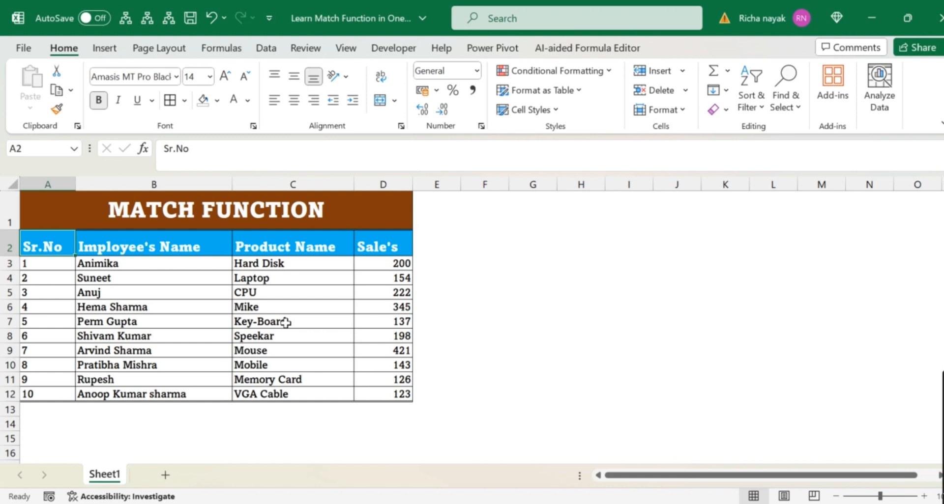
Step: Examine the employee, product and sales entries in the table's data rows
key(Down)
key(Right)
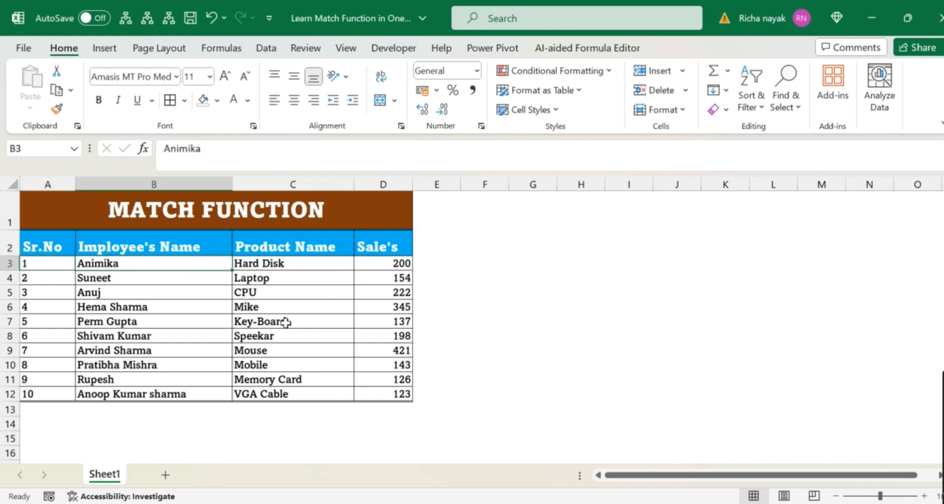
key(Down)
key(Down)
key(Down)
key(Down)
key(Down)
key(Right)
key(Up)
key(Up)
key(Up)
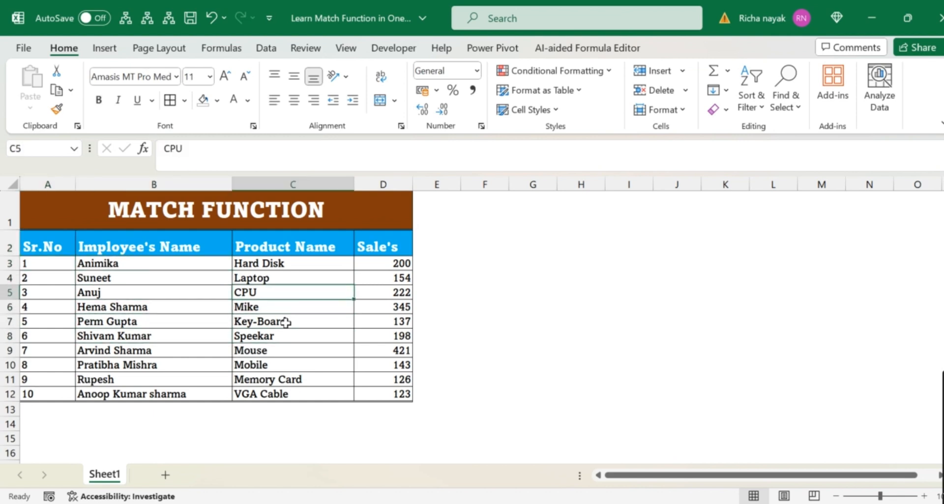
key(Right)
key(Up)
key(Left)
key(Up)
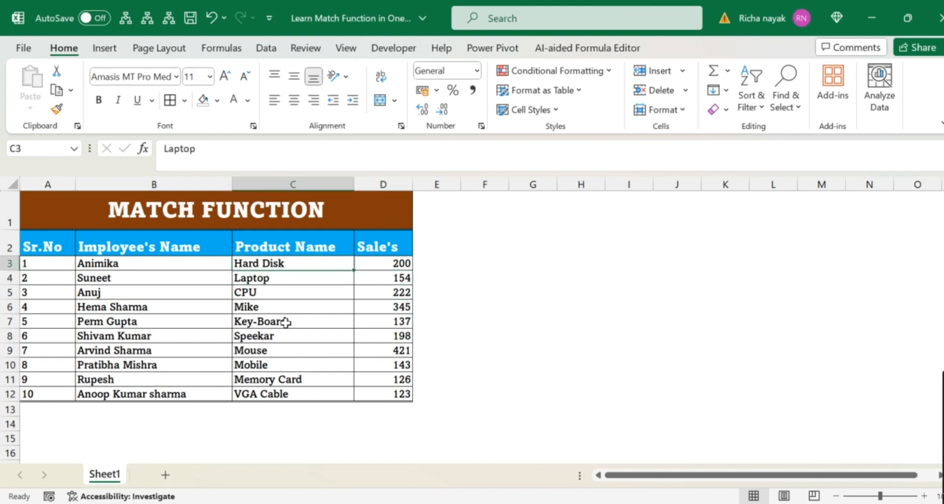
key(Right)
key(Down)
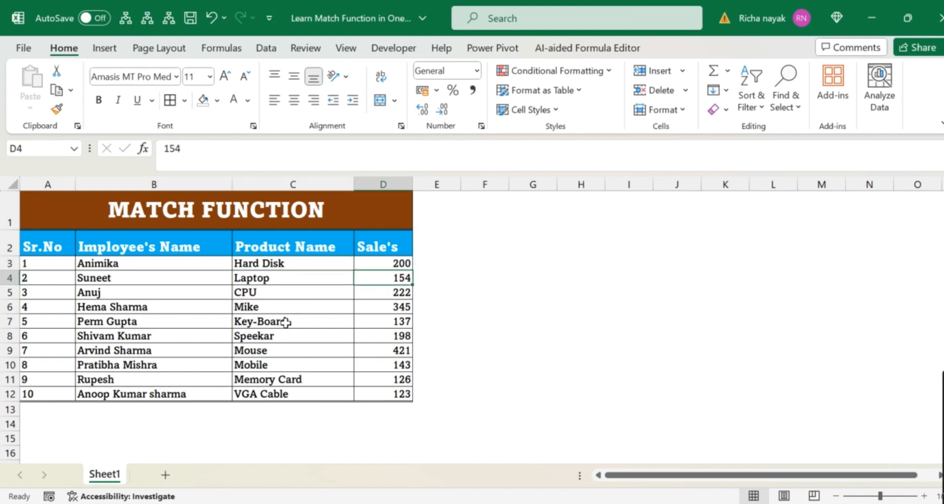
key(Left)
key(Left)
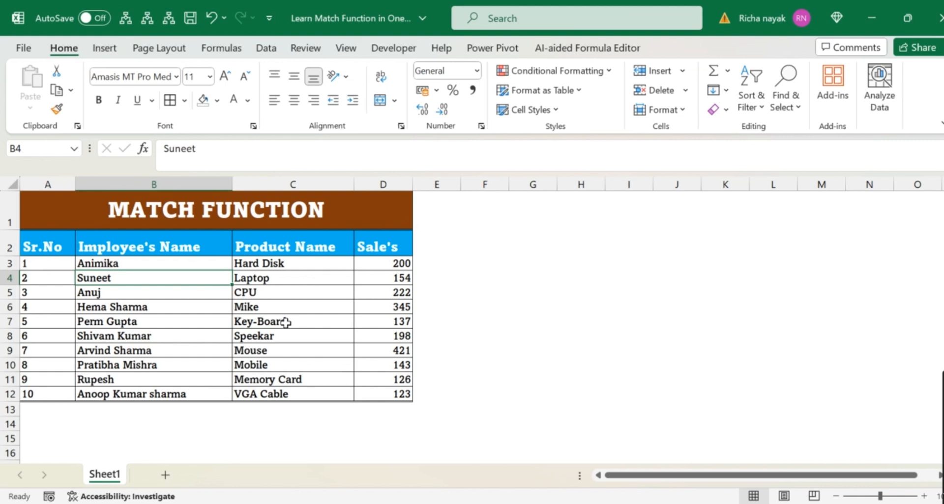
Step: Go through the employee names in column B down to row 10 and check that row's neighbouring cells
click(278, 365)
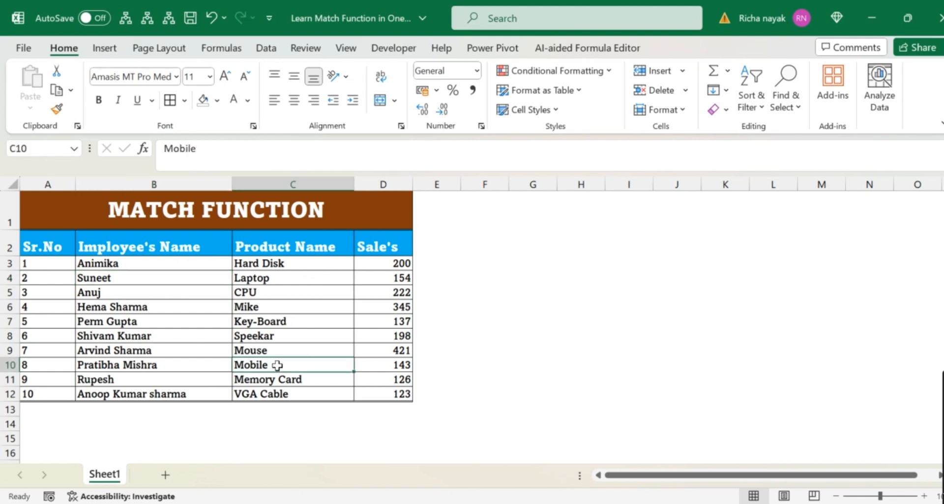
click(145, 366)
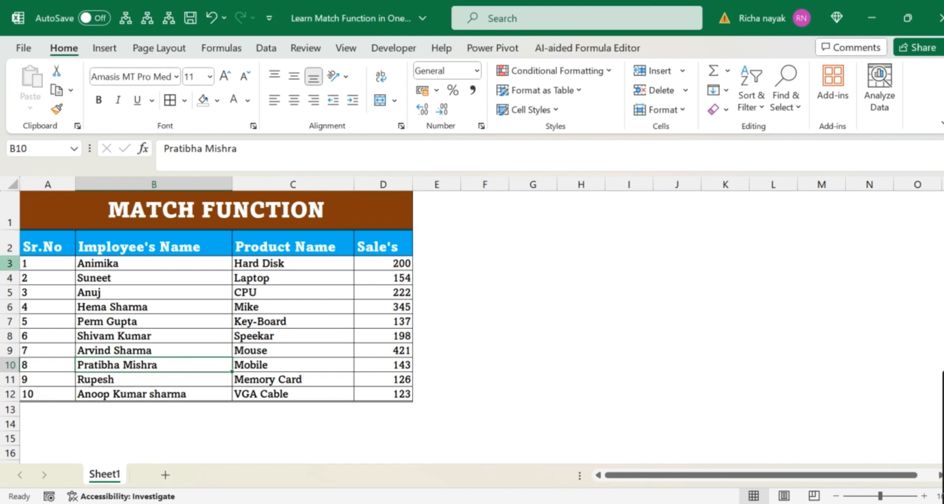
click(116, 266)
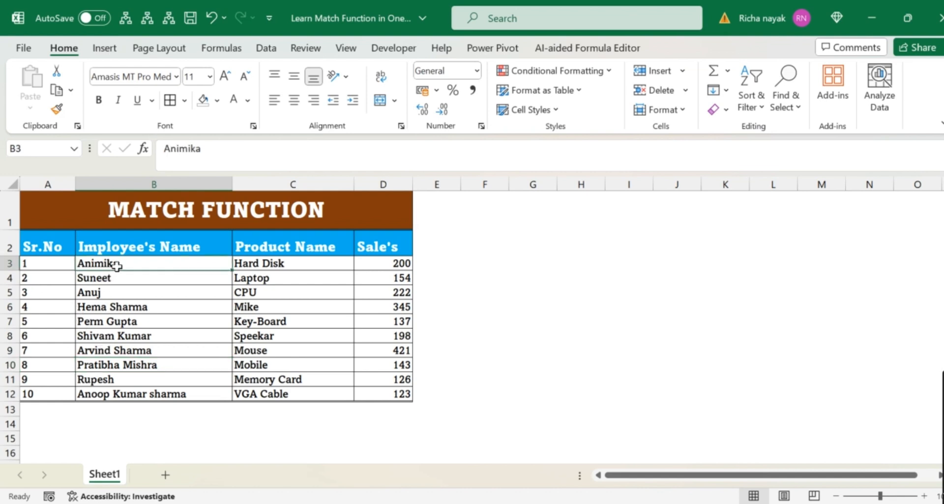
key(Down)
key(Down)
key(Down)
key(Down)
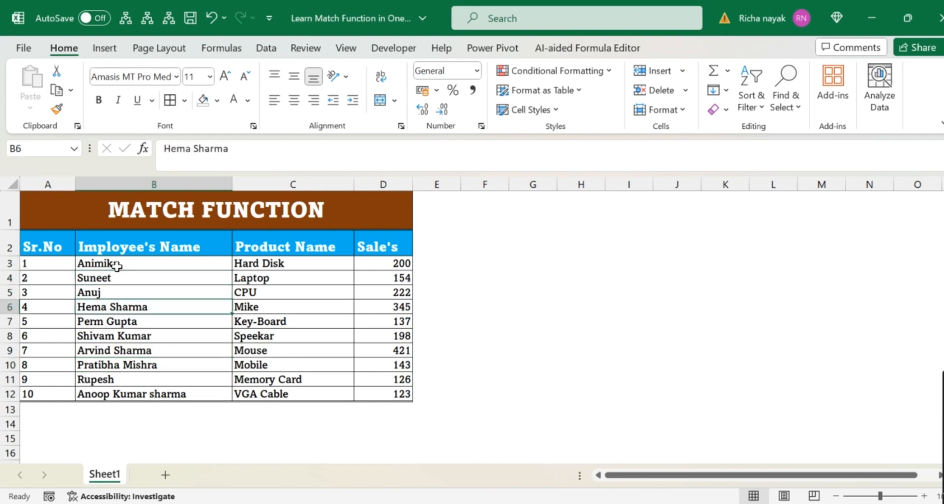
key(Down)
key(Down)
key(Down)
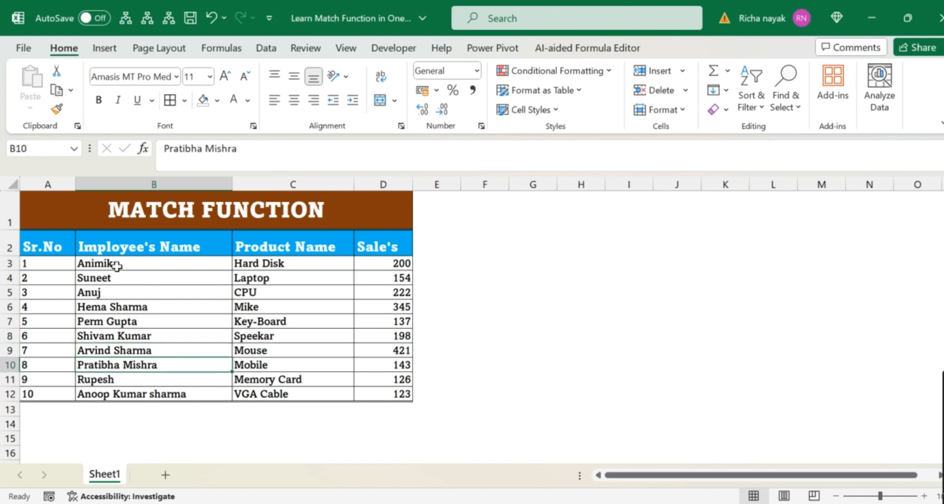
key(Left)
key(Right)
key(Right)
key(Left)
key(Left)
key(Right)
Step: Highlight the serial numbers in A3:A12 and look across row 3 to the first empty column
click(37, 266)
drag(36, 313, 42, 395)
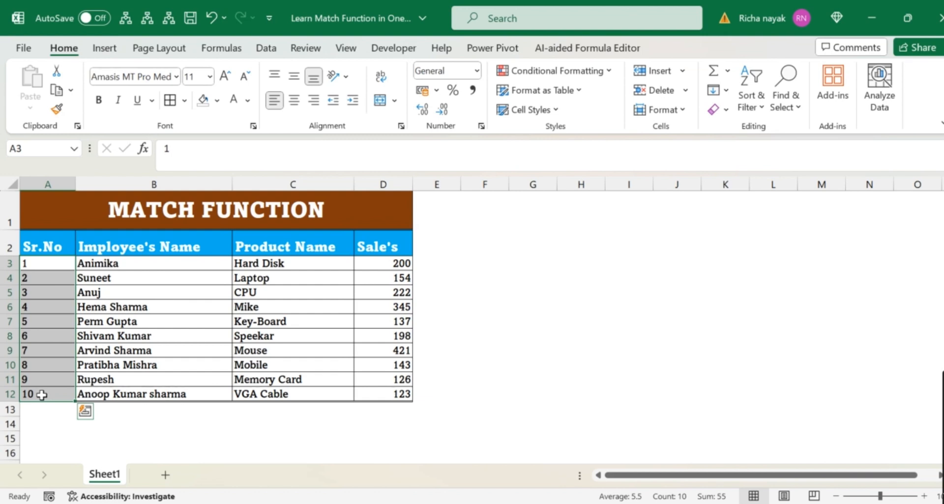
key(Right)
key(Right)
key(Right)
key(Right)
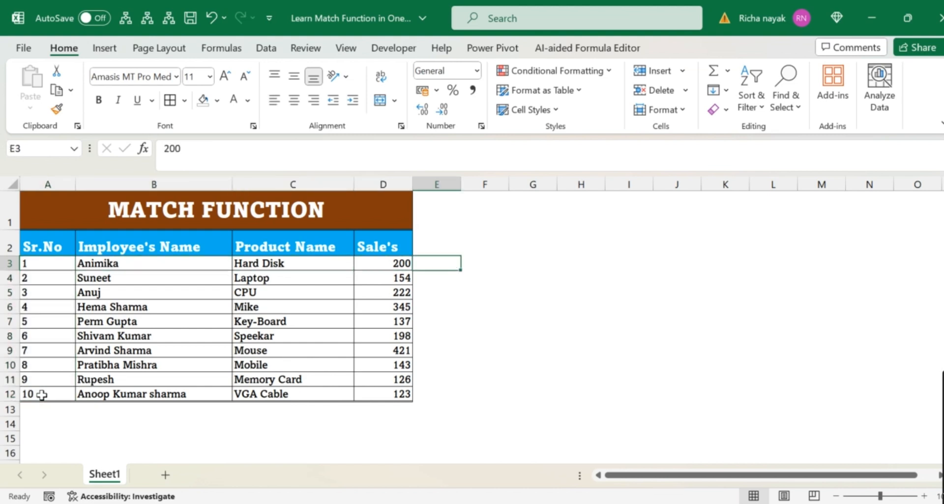
key(Left)
key(Right)
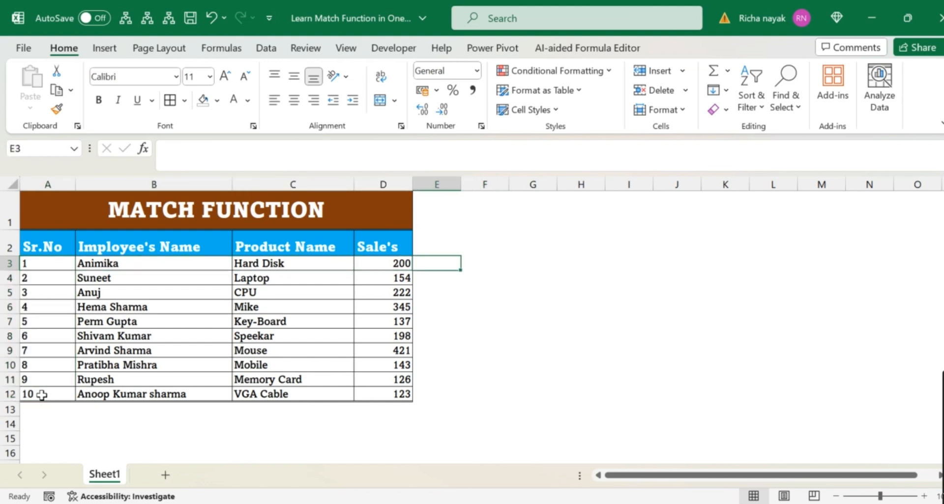
Step: Review the header row's Imployee's Name, Product Name and Sale's columns
key(Right)
key(Left)
key(Up)
key(Right)
key(Left)
key(Left)
key(Left)
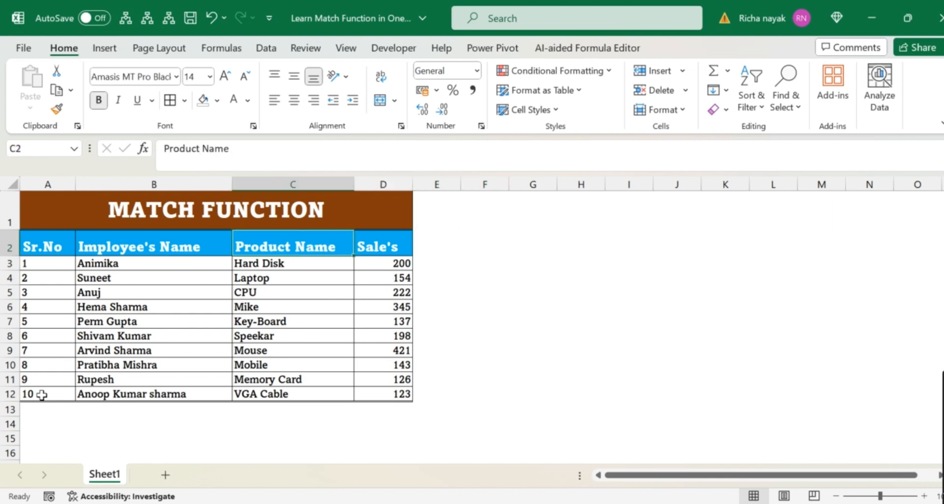
key(Left)
key(Right)
key(Right)
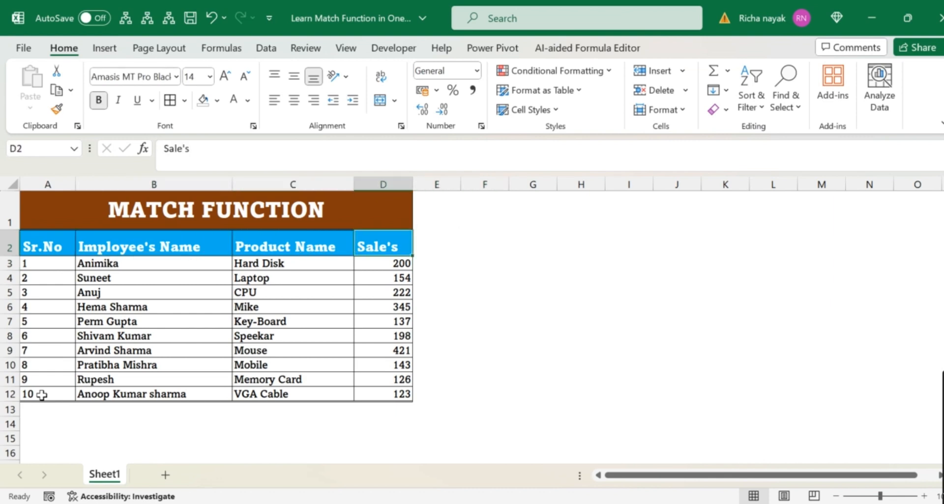
key(Left)
key(Left)
Step: Enter the lookup headers "Implyye's Name" in F2 and "Address" in G2
key(Right)
key(Right)
key(Right)
key(Right)
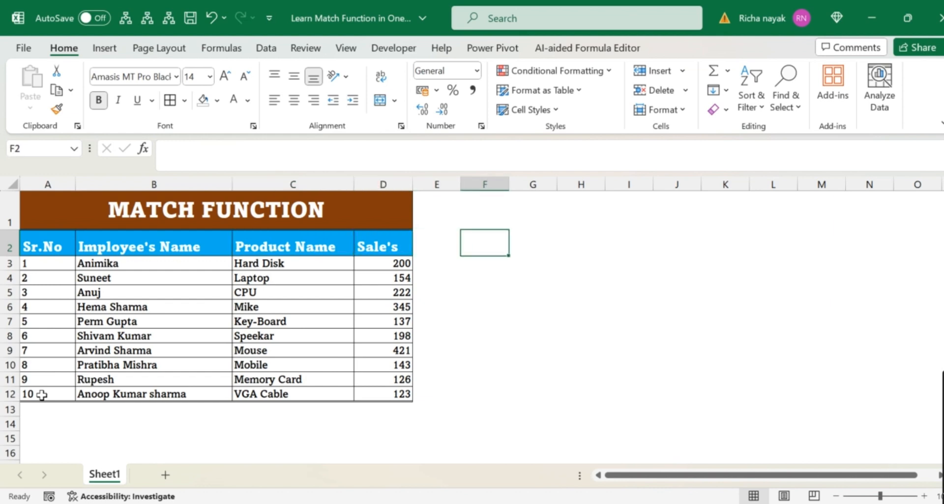
text(I)
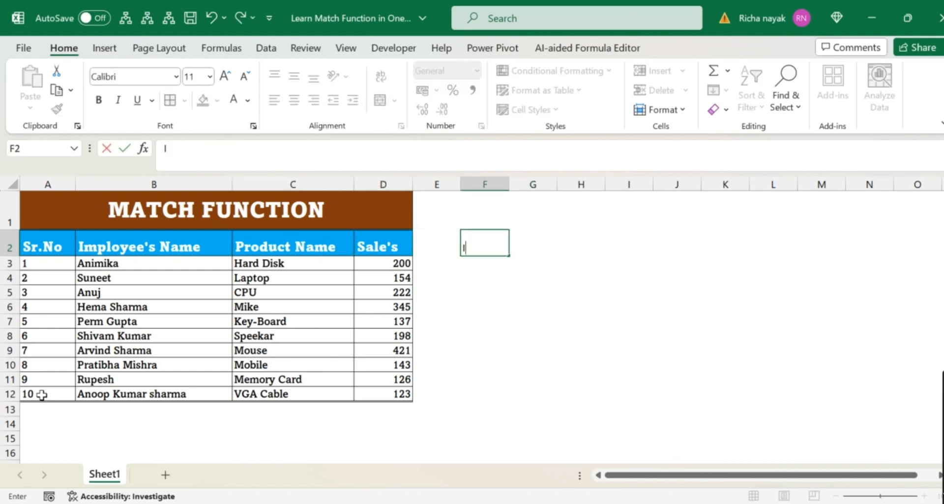
text(mplyye's)
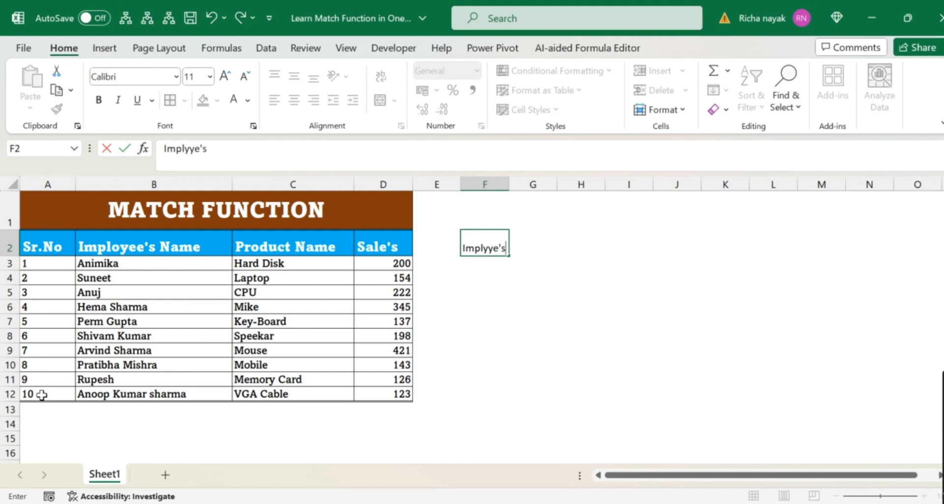
text( Name)
key(Tab)
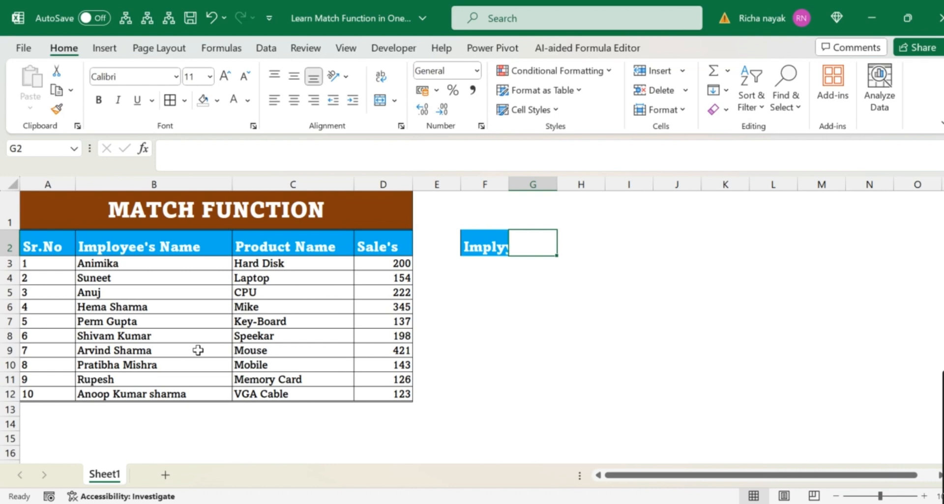
text(Address)
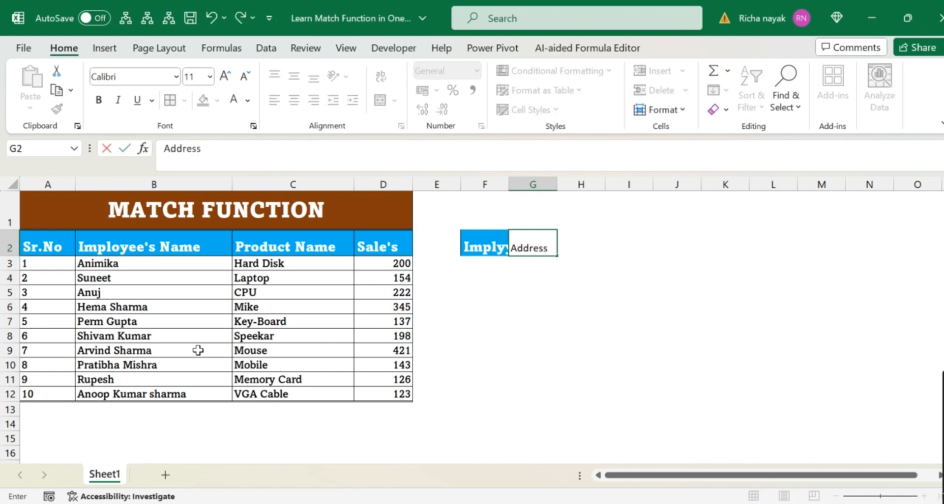
key(Tab)
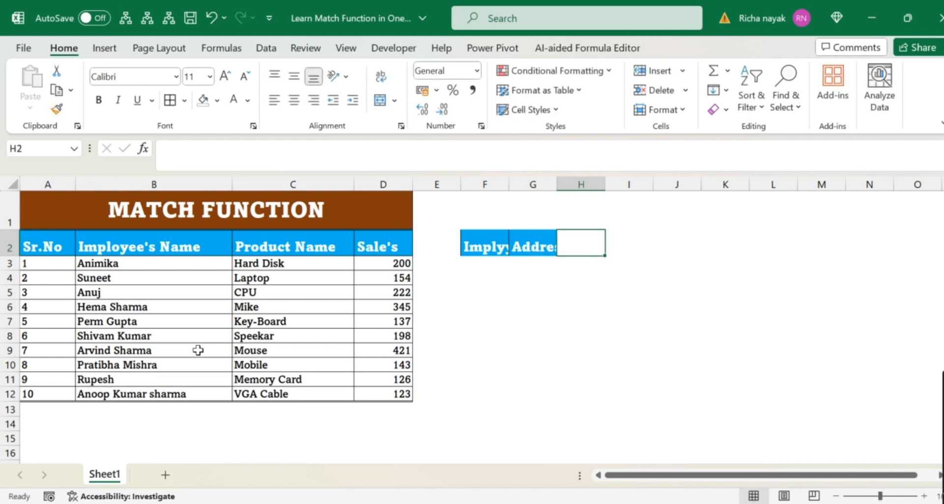
Step: Fit column F's width to its header and change the F2 header to "Imployee's"
double_click(510, 182)
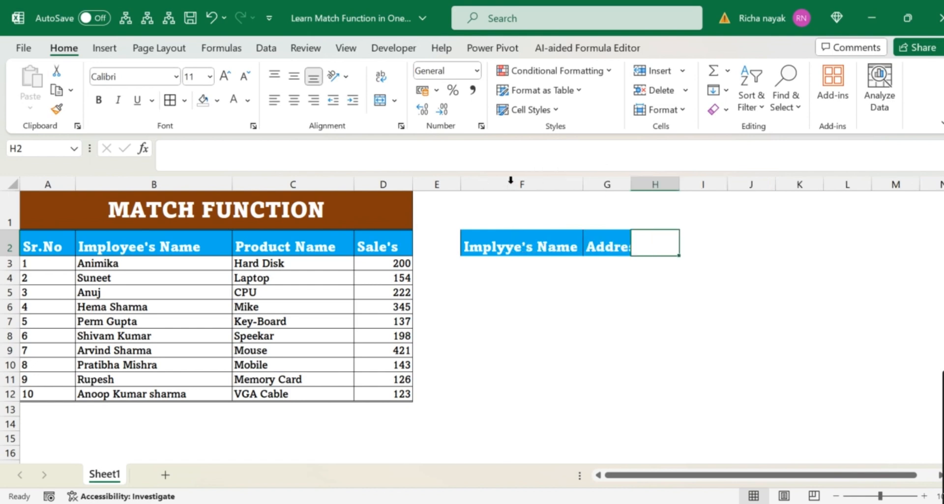
double_click(589, 180)
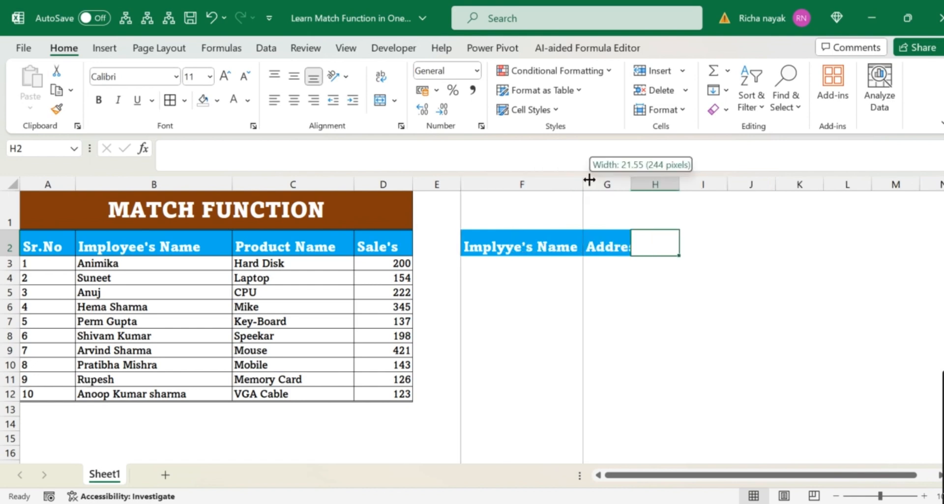
click(494, 248)
text(Im)
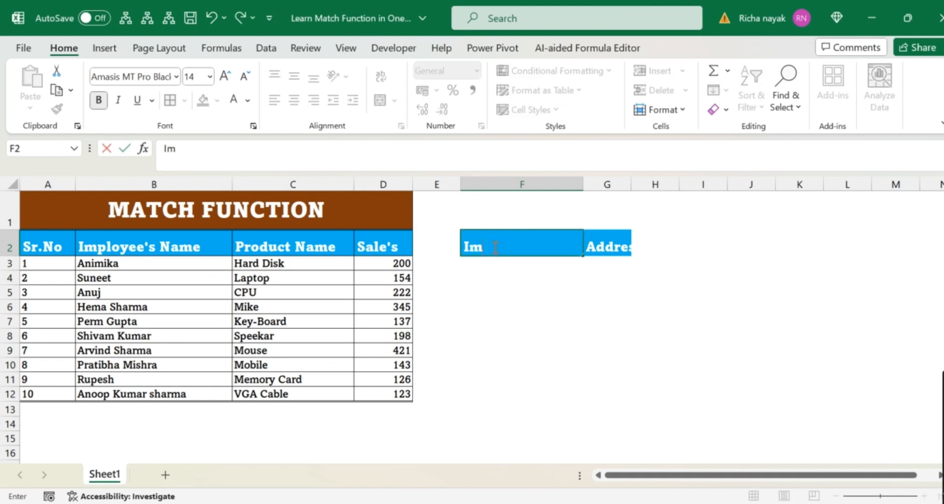
text(ployee's)
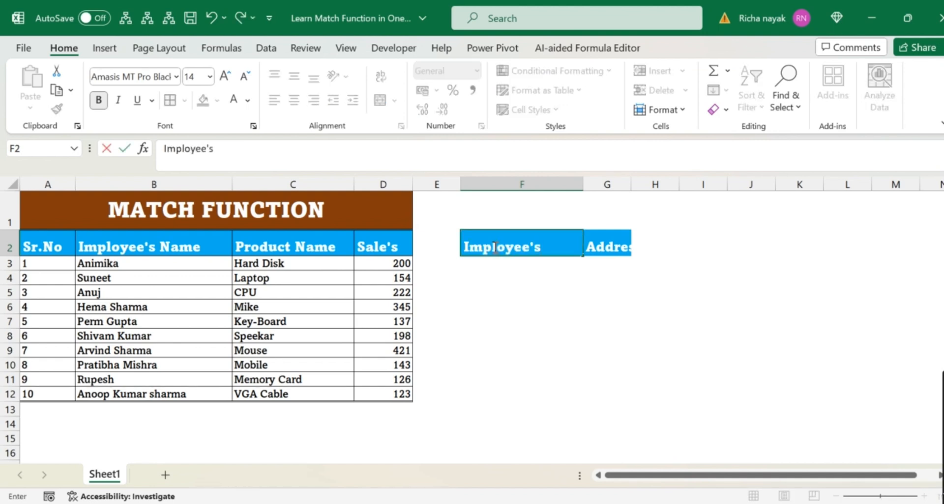
key(Tab)
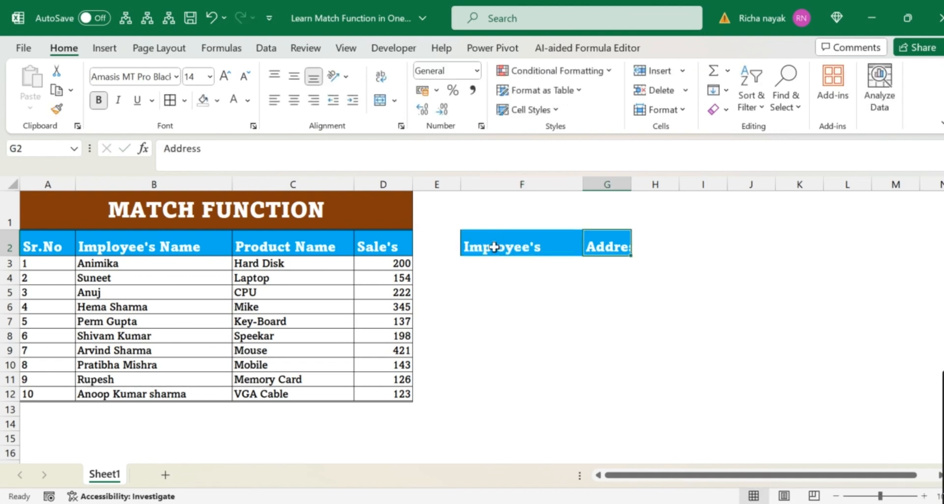
Step: Fit column G's width to the Address header and select cell F3 under the Imployee's header
double_click(631, 184)
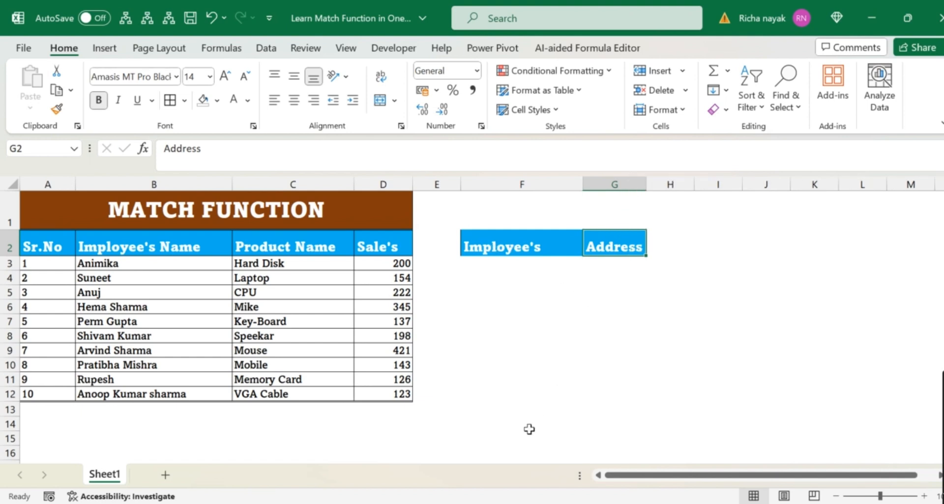
click(494, 266)
click(138, 368)
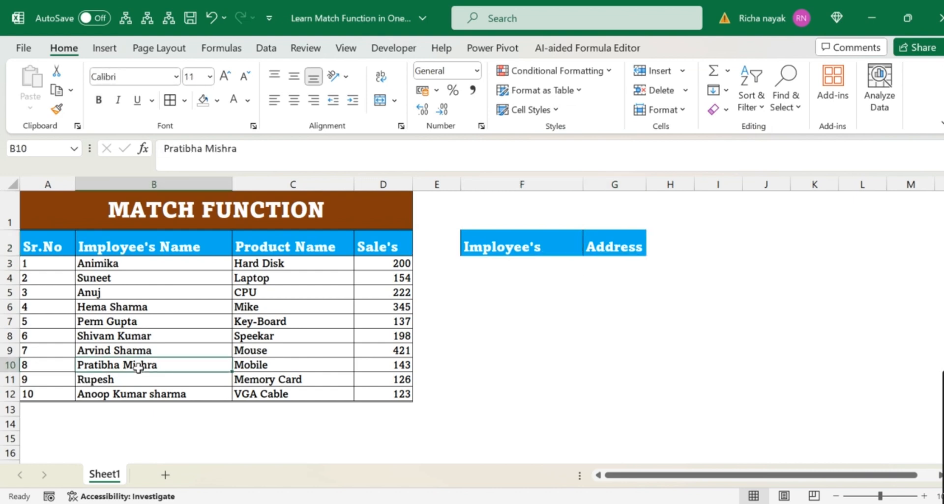
click(507, 266)
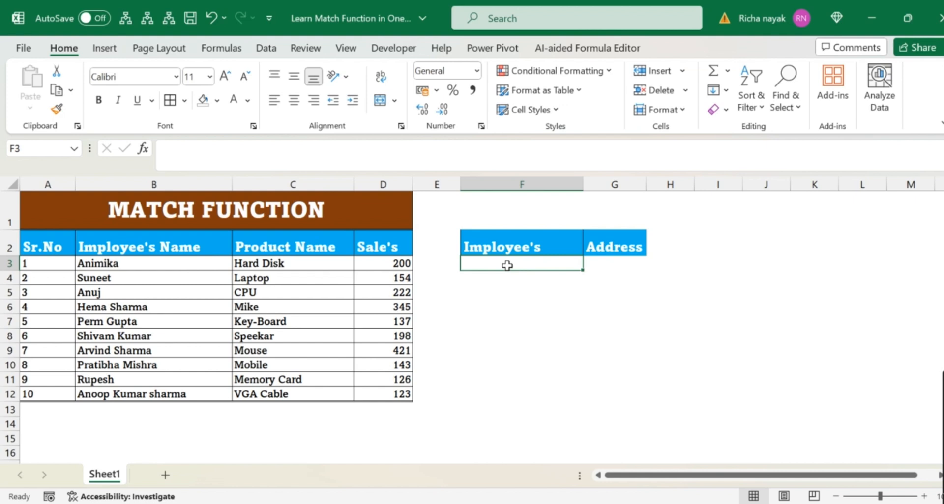
Step: Enter the full name of the employee from table row 10 in F3 as the lookup name
text(Pratibb)
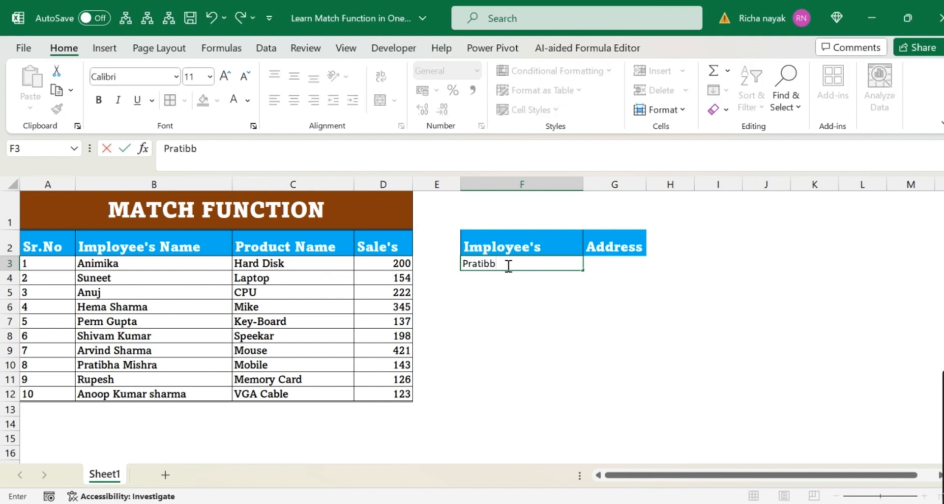
text(ha)
key(BackSpace)
key(BackSpace)
key(BackSpace)
text(ha Mishra)
key(Tab)
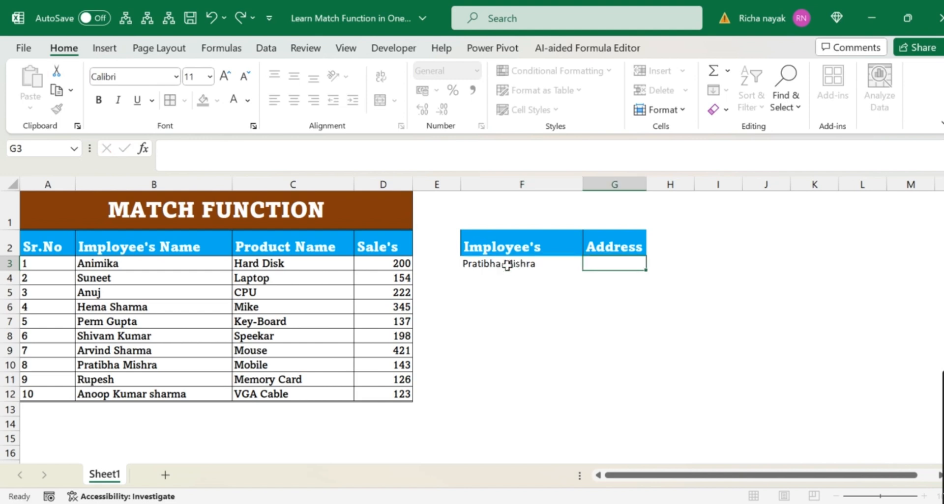
Step: Apply borders to all cells of the lookup area F2:G3
key(Up)
key(Up)
key(Left)
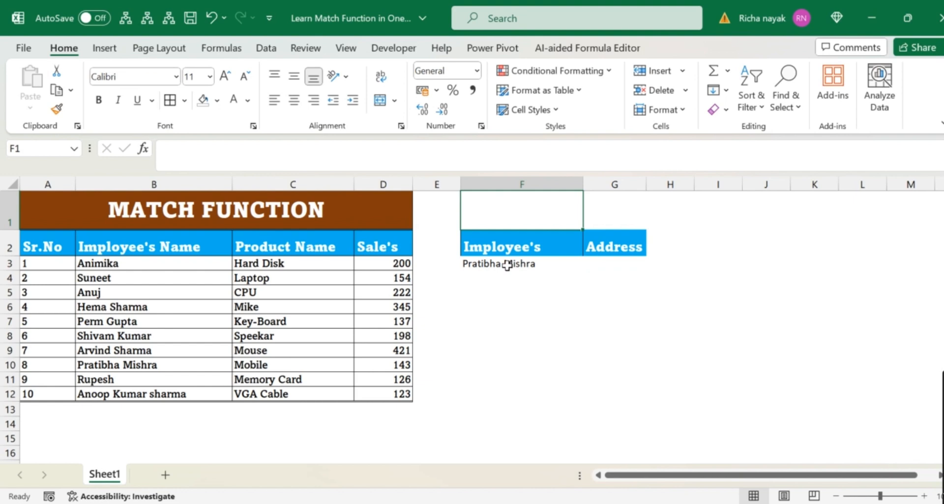
key(Down)
key(shift+Right)
key(shift+Down)
key(alt)
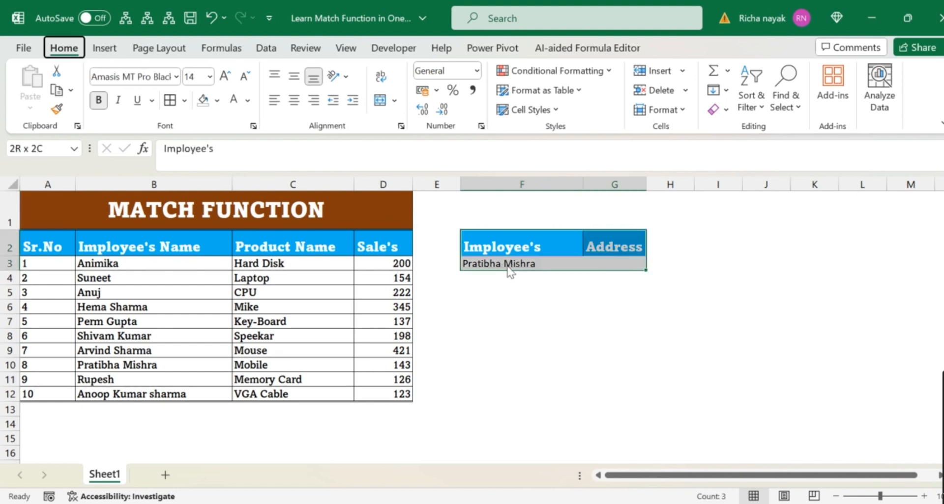
click(513, 291)
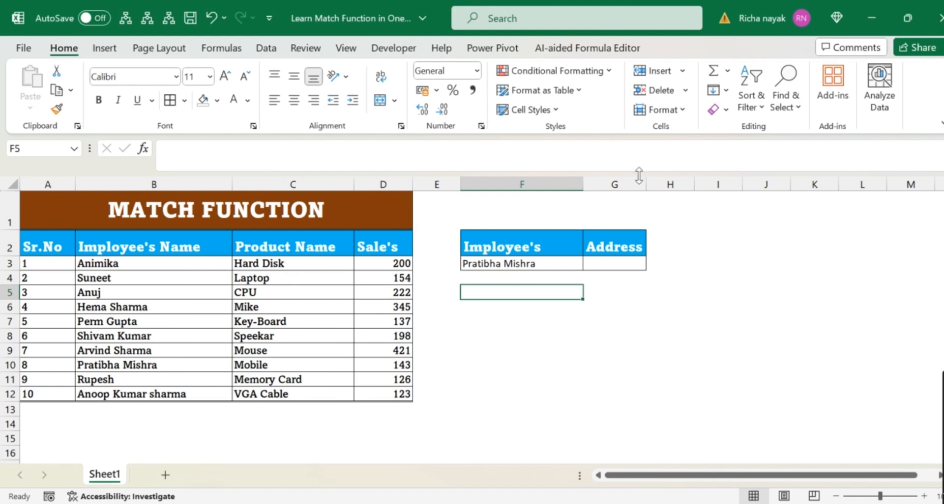
Step: Widen the Imployee's and Address columns F and G so both headers have spare room
drag(653, 186, 653, 185)
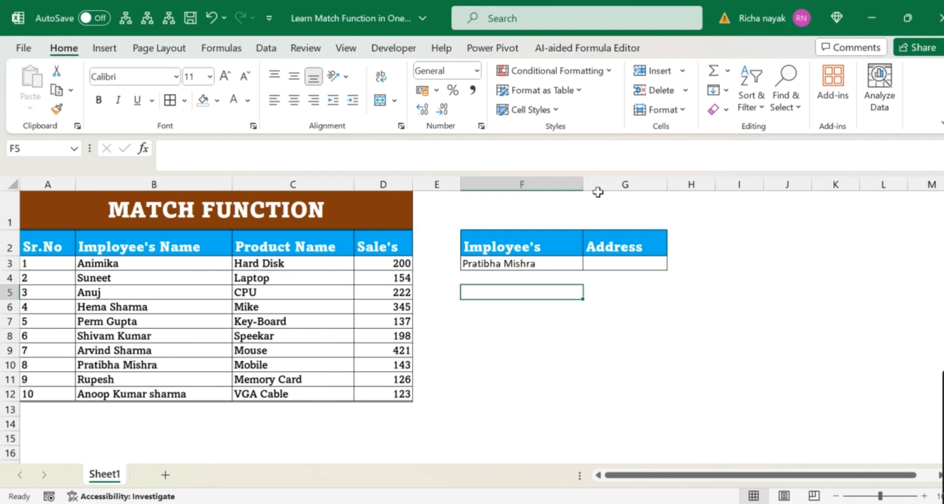
double_click(582, 184)
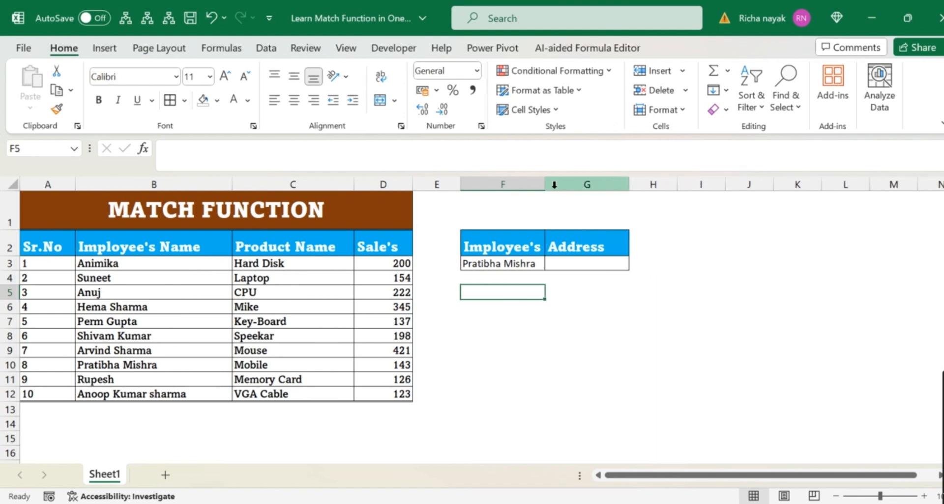
click(537, 183)
click(635, 285)
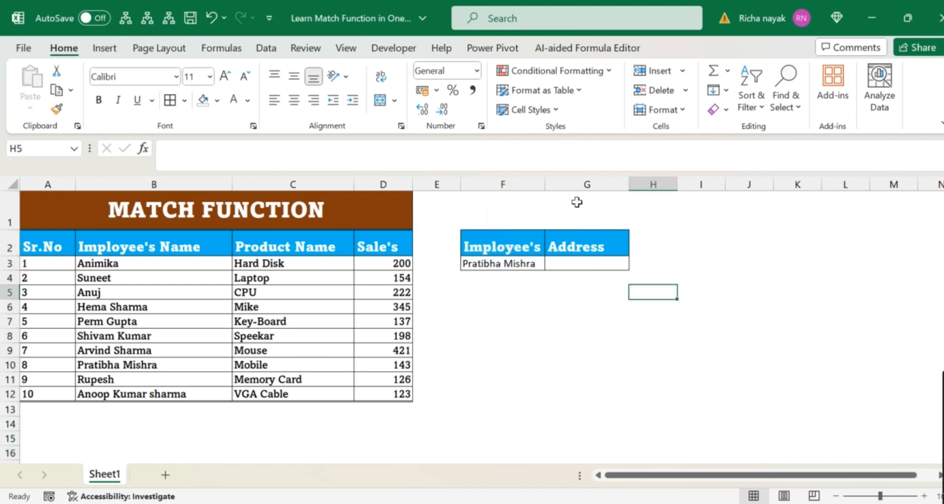
drag(546, 180, 585, 173)
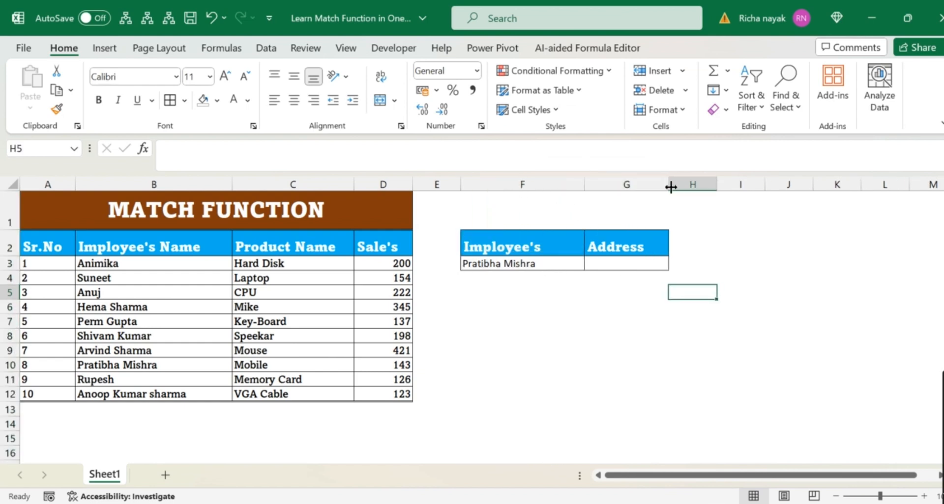
drag(669, 186, 695, 191)
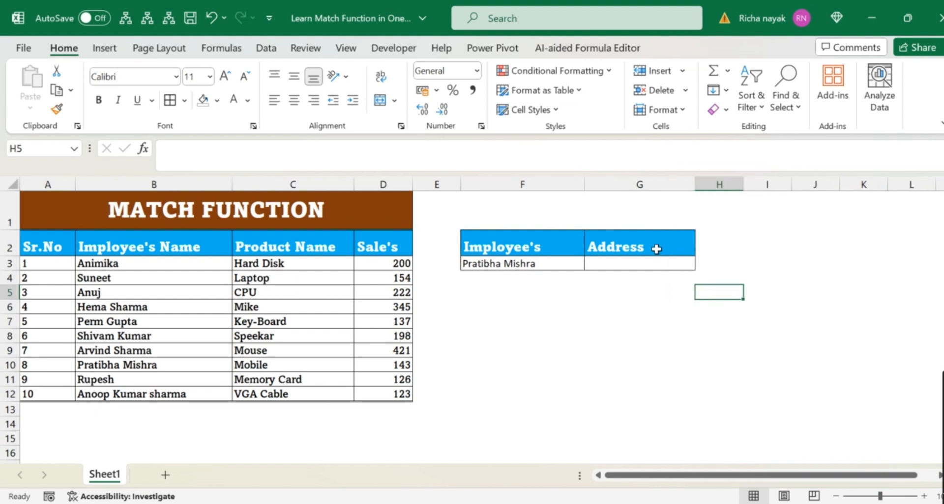
Step: Review the lookup employee's entry in B10 and the table's data range A3:D12
click(636, 270)
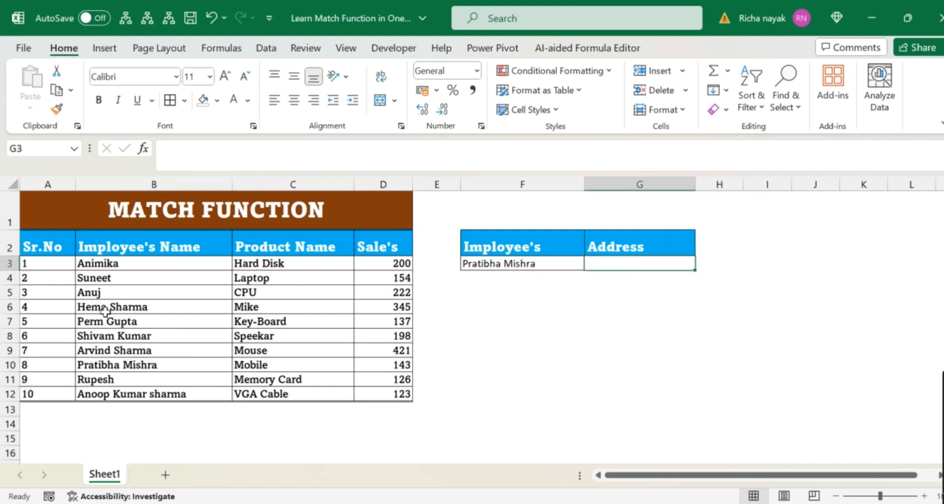
click(109, 368)
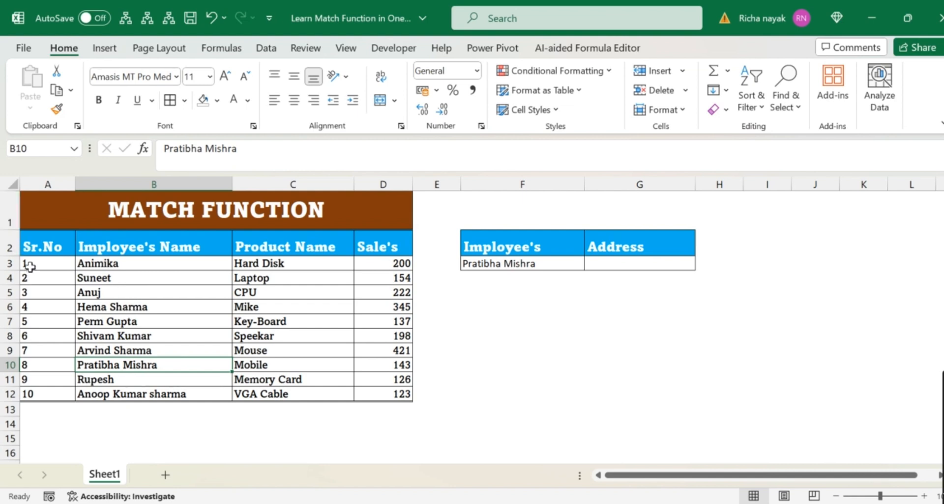
drag(25, 265, 378, 390)
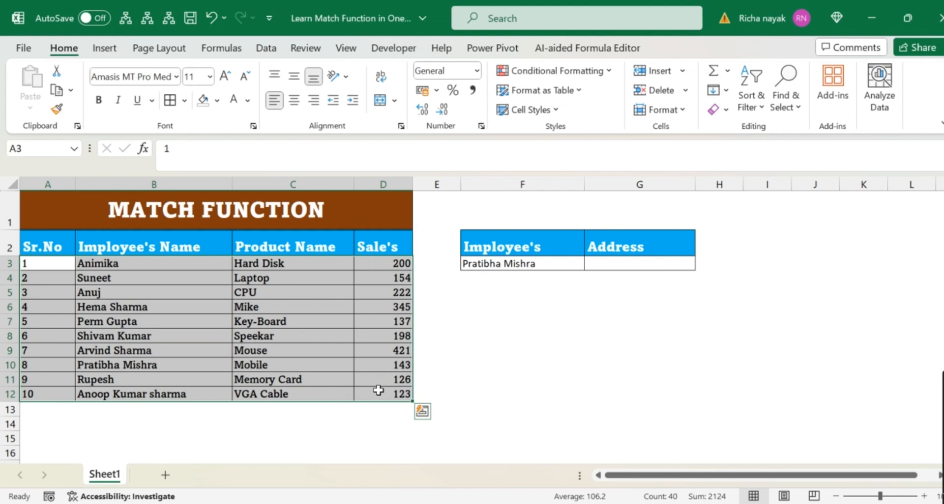
click(163, 325)
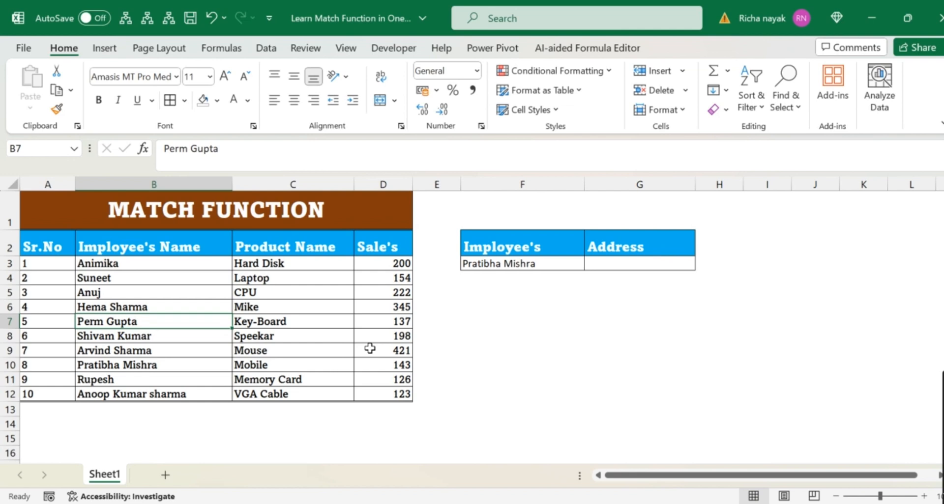
Step: Make the lookup employee's name in F3 bold
click(541, 263)
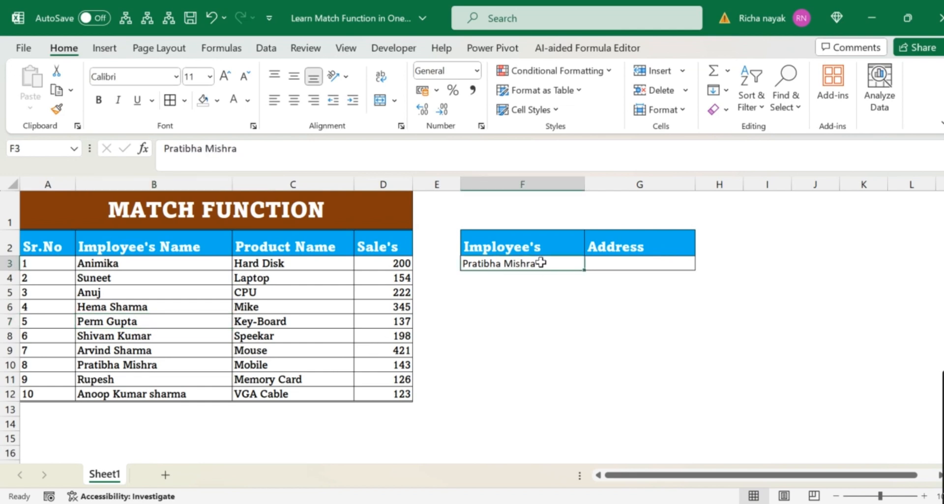
click(98, 101)
click(502, 307)
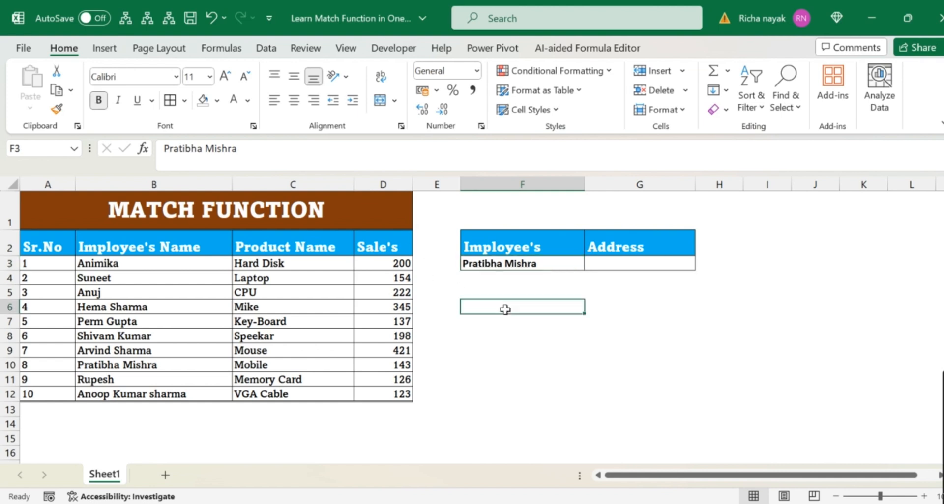
click(537, 262)
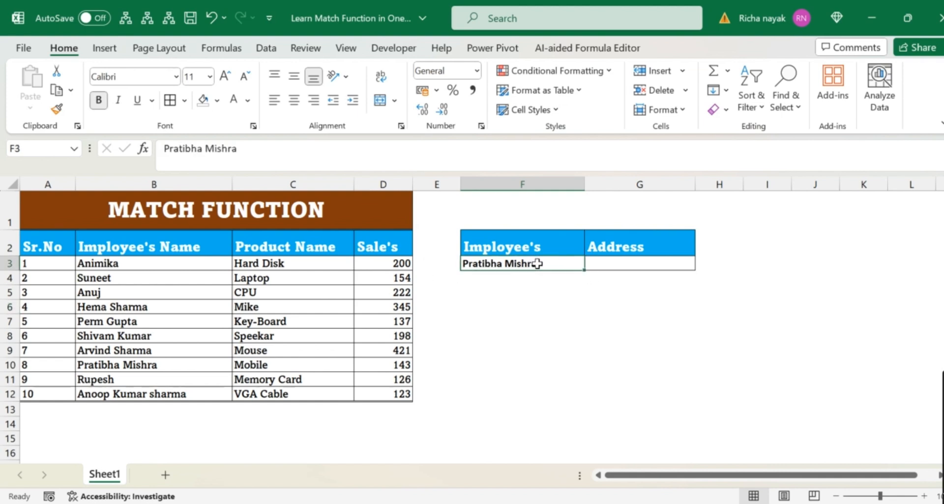
click(643, 262)
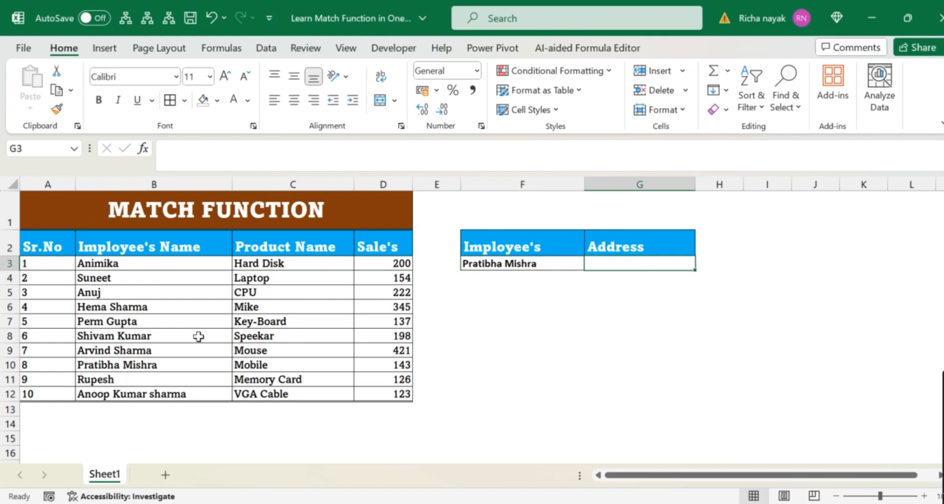
drag(158, 270, 164, 381)
click(600, 301)
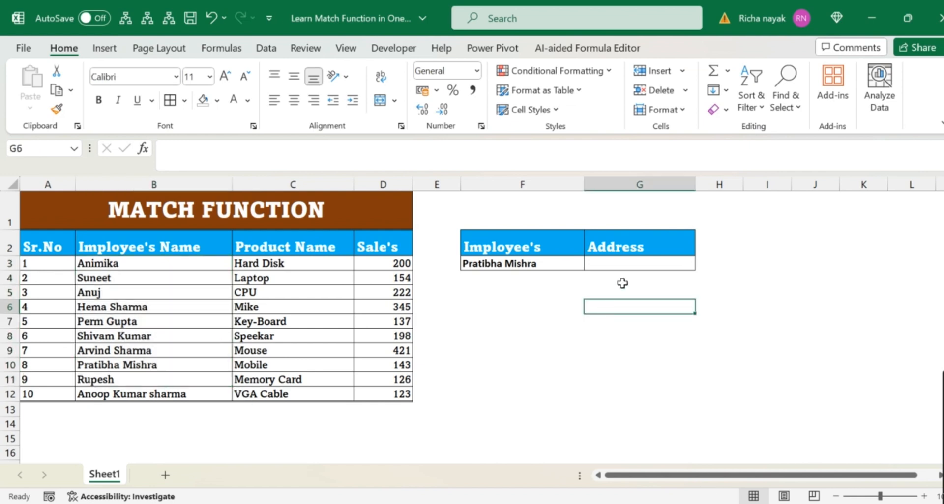
Step: Enter the exact-match formula =MATCH(F3,B3:B12,0) in G3 under the Address header
click(641, 262)
text(=)
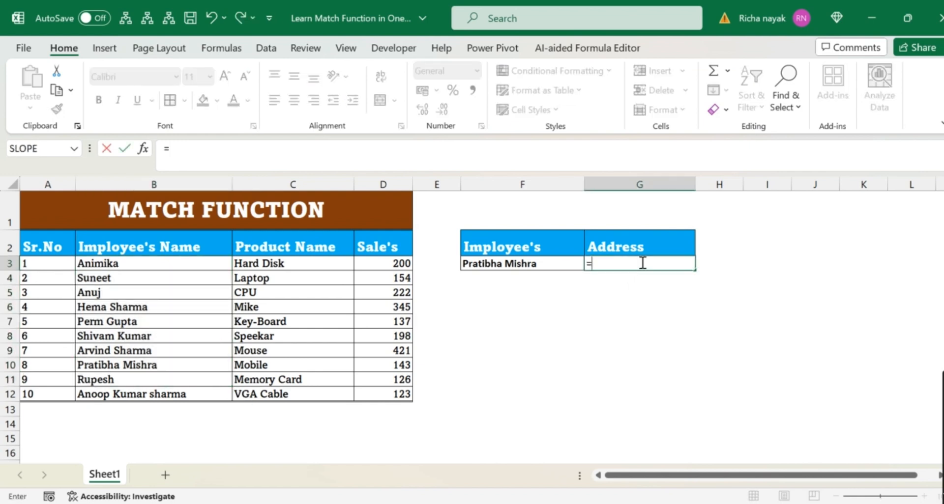
text(match)
key(Tab)
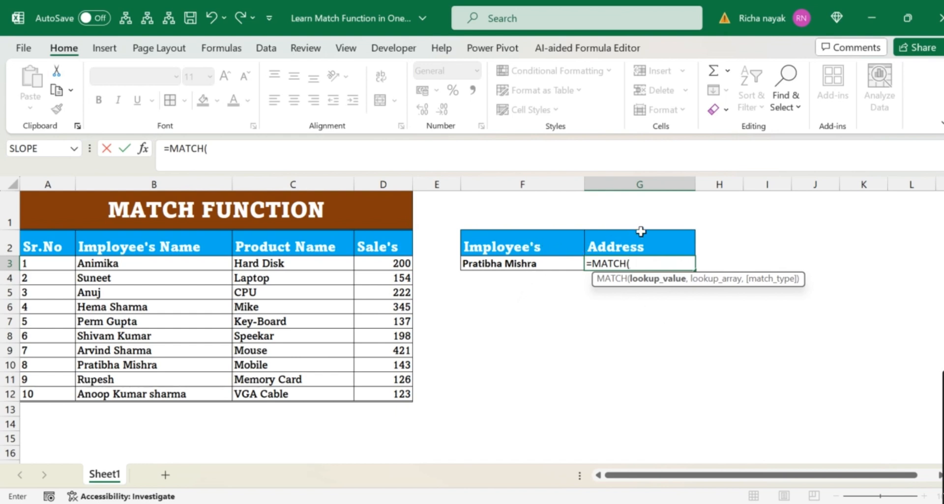
click(553, 261)
text(,)
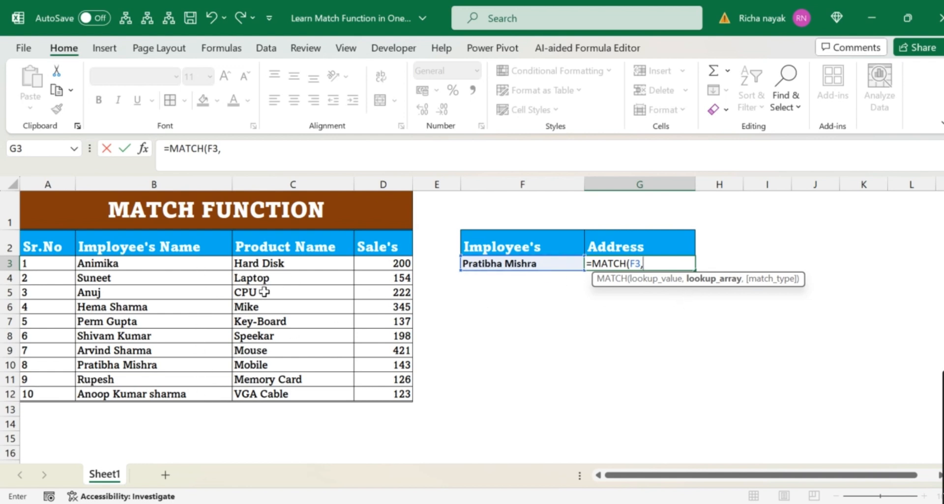
drag(191, 265, 205, 389)
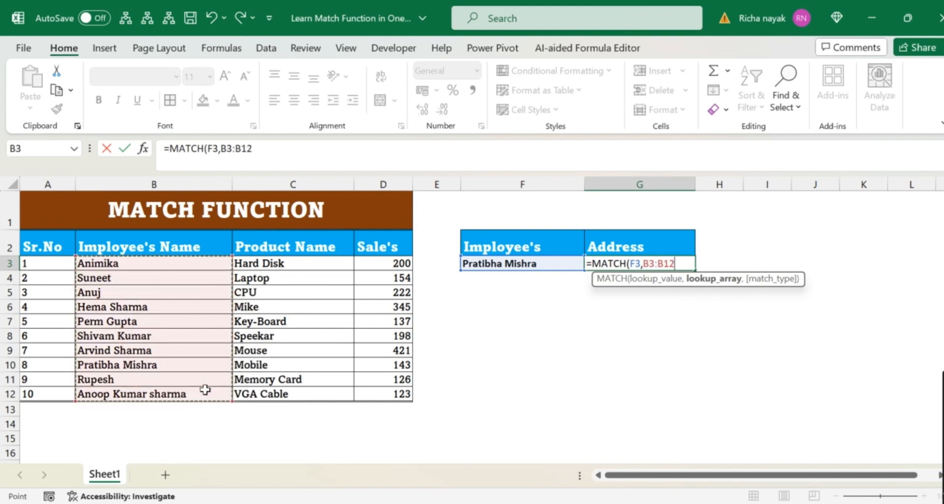
text(,)
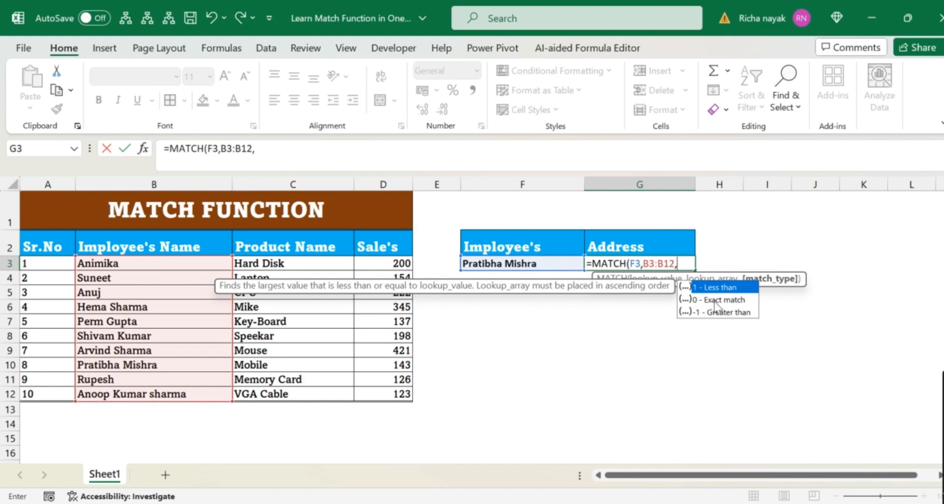
text(0))
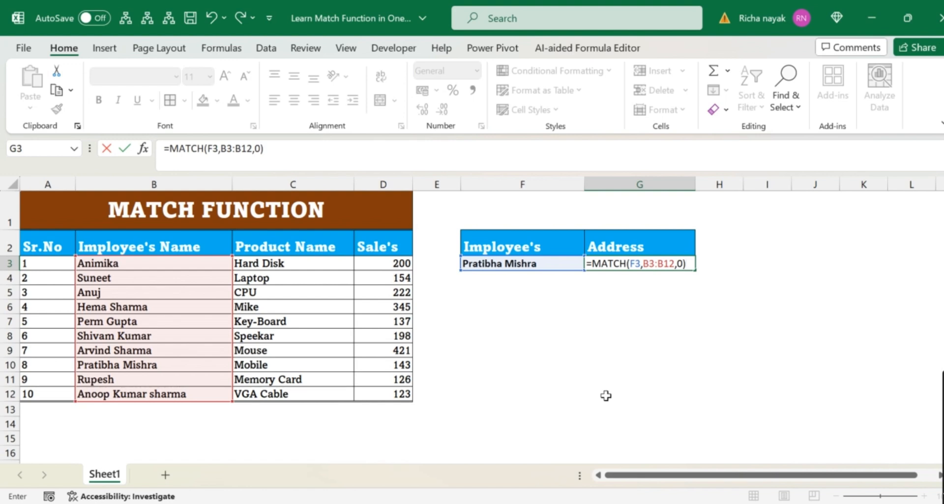
key(Return)
text(\)
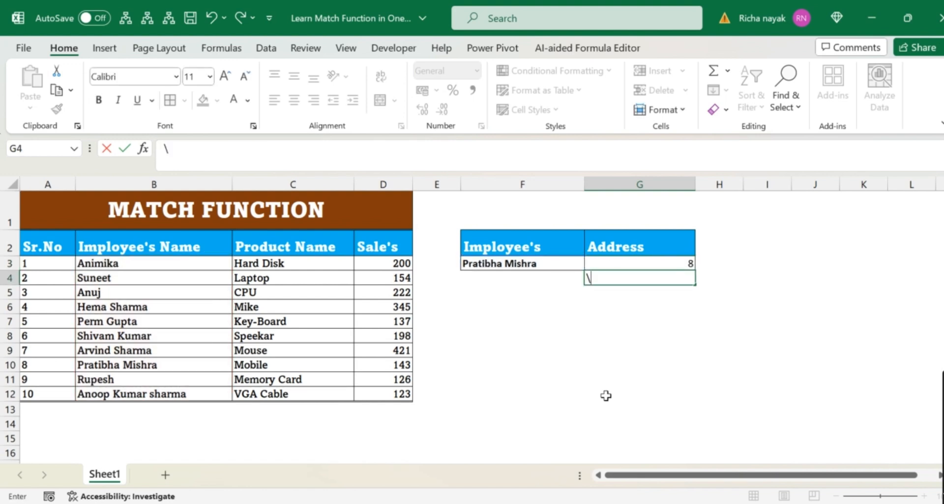
key(ctrl+Return)
key(Delete)
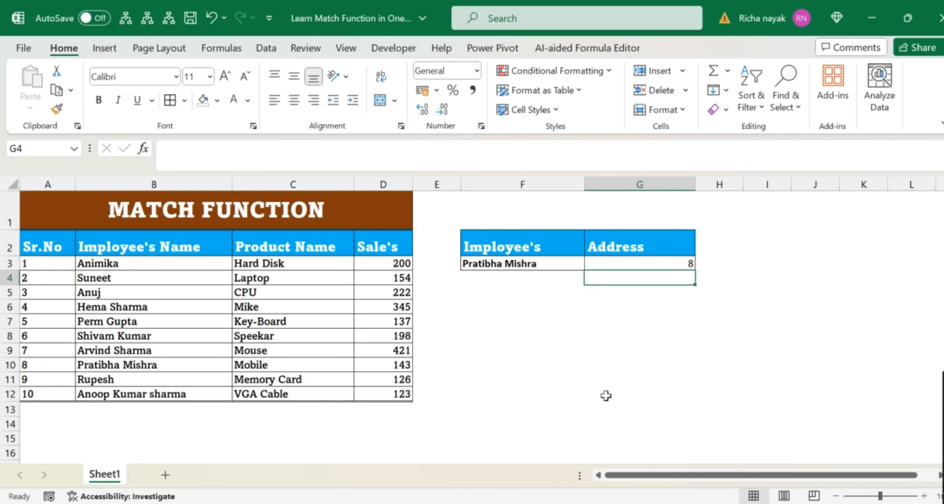
Step: Check the formula's result by stepping through the Imployee's Name column from B3 to the lookup employee in B10
key(Up)
key(Right)
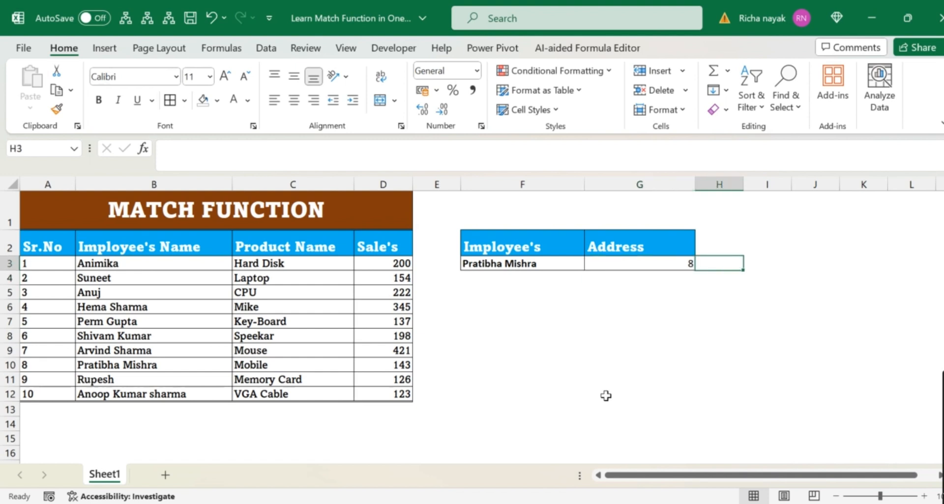
key(Left)
key(Left)
key(Left)
key(Left)
key(Right)
key(Left)
key(Left)
key(Left)
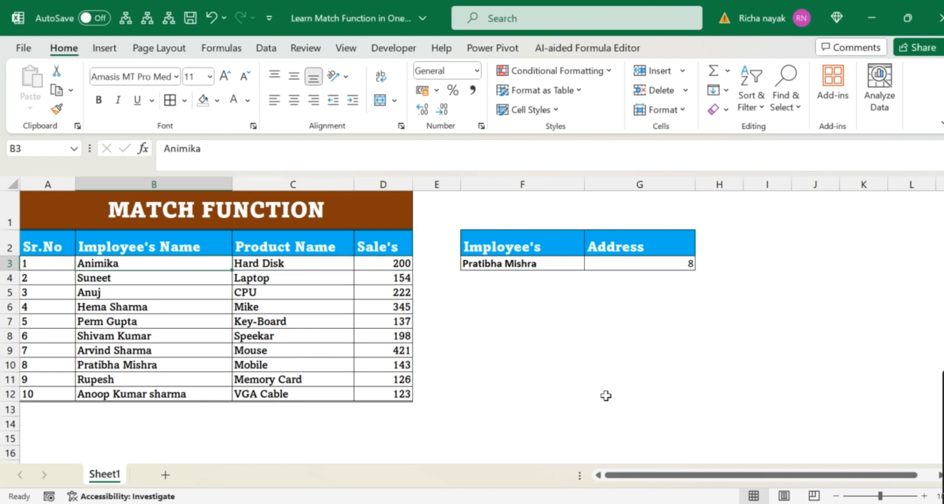
key(Down)
key(Down)
key(Down)
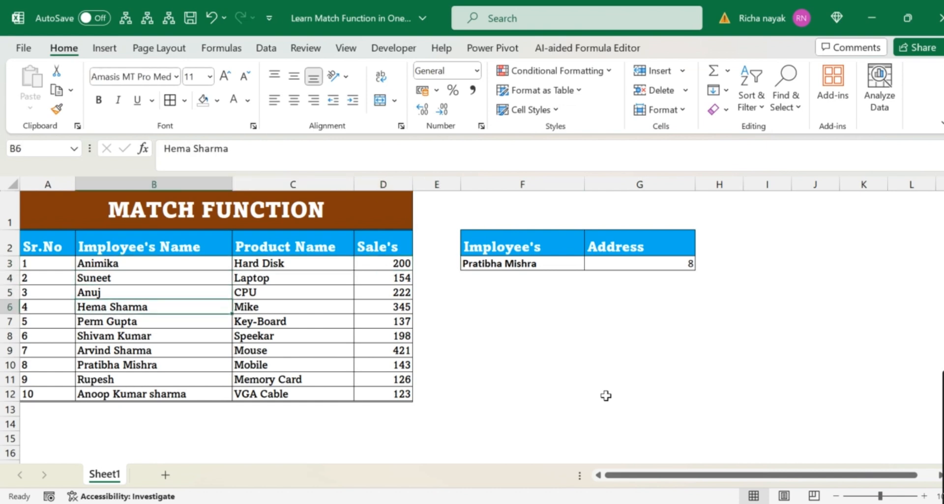
key(Down)
key(Down)
key(Down)
key(Down)
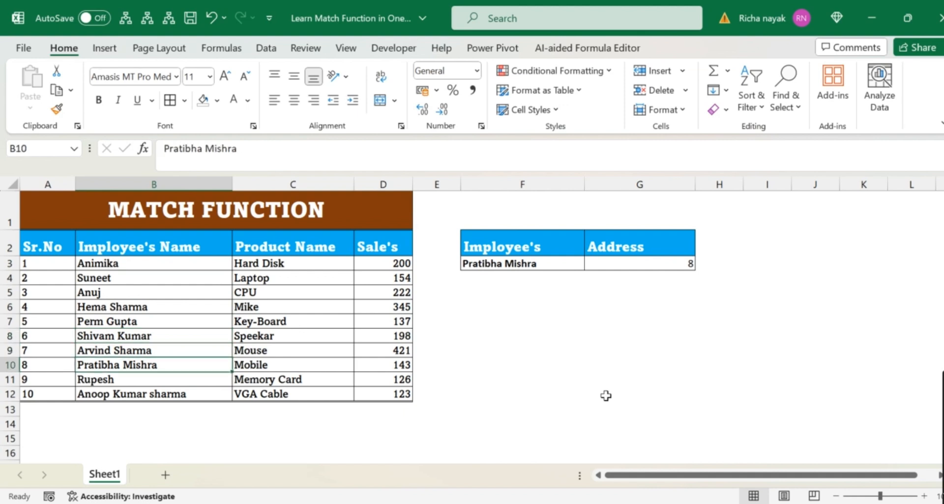
key(shift)
key(shift)
key(shift)
key(shift)
key(shift)
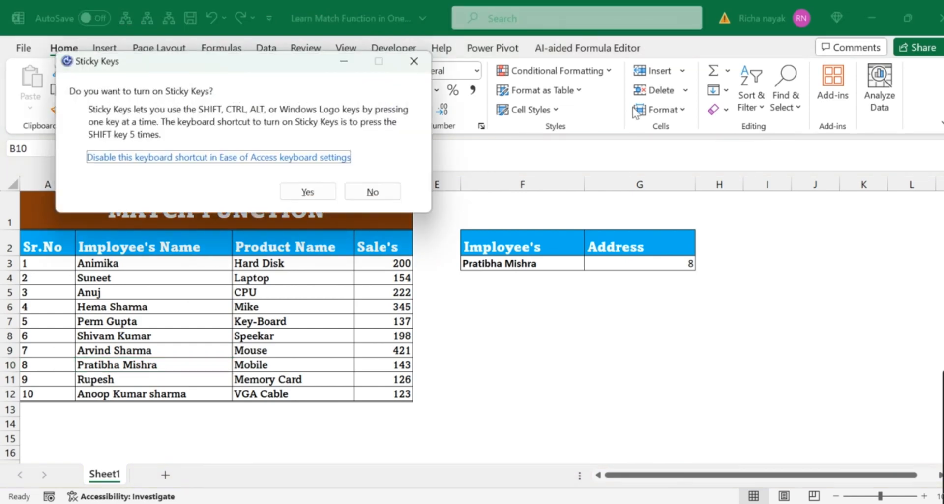
click(418, 55)
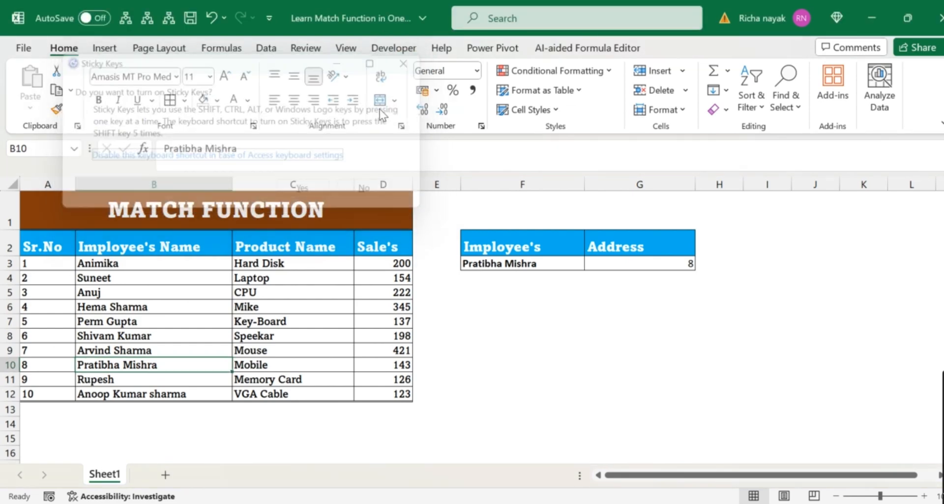
Step: Recount the employee entries from B3 down to B10 to verify the position returned in G3
click(119, 261)
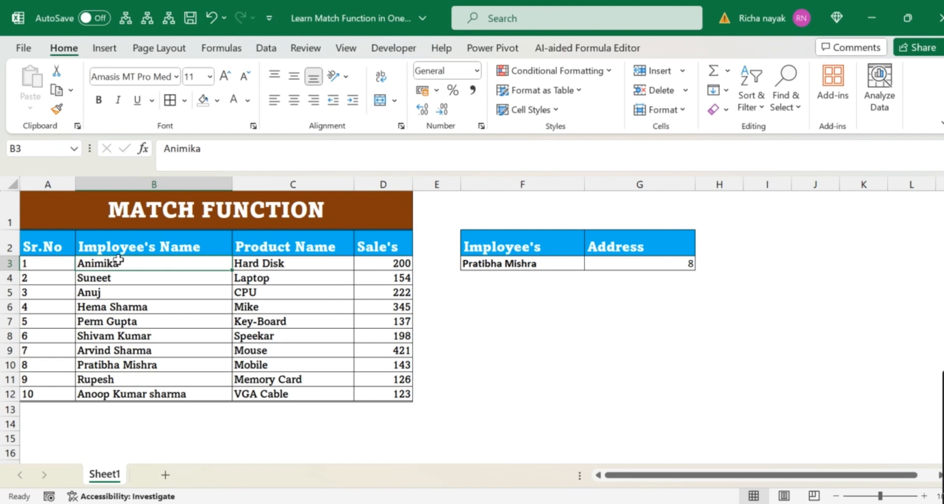
key(Down)
key(Down)
key(Down)
key(Down)
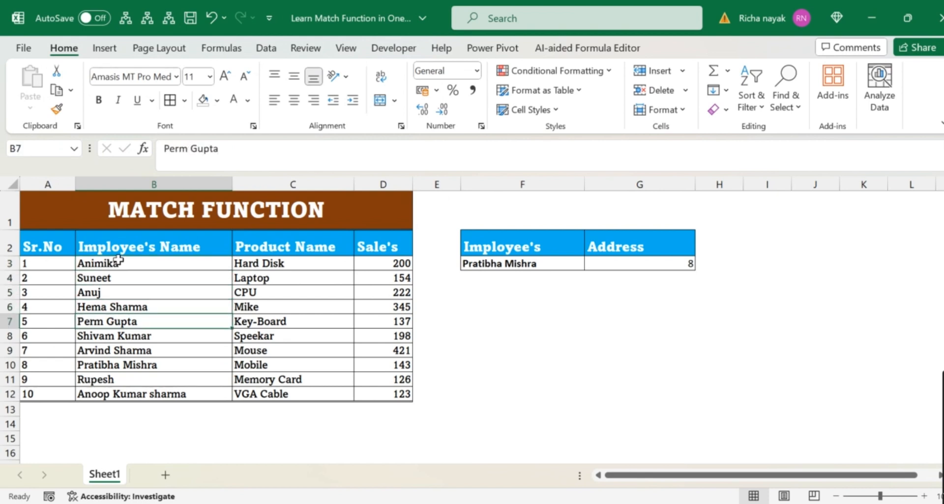
key(Down)
key(Down)
key(Down)
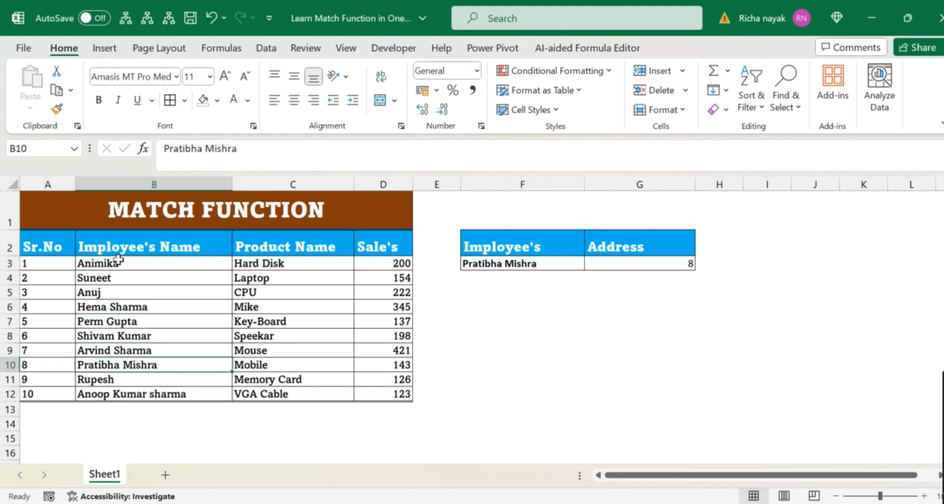
Step: Highlight the matched employee's record in A10:D10 with a yellow fill
key(Right)
key(Left)
key(Left)
key(shift+Right)
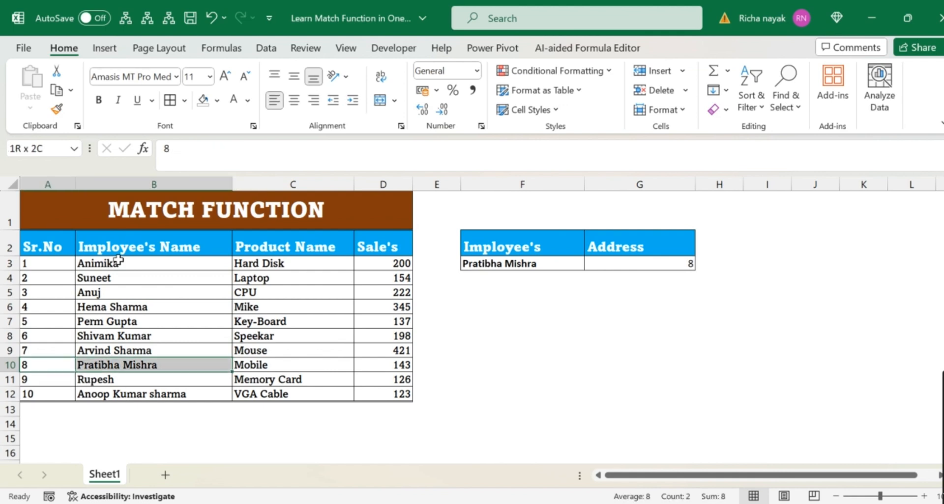
key(shift+Right)
key(shift+Right)
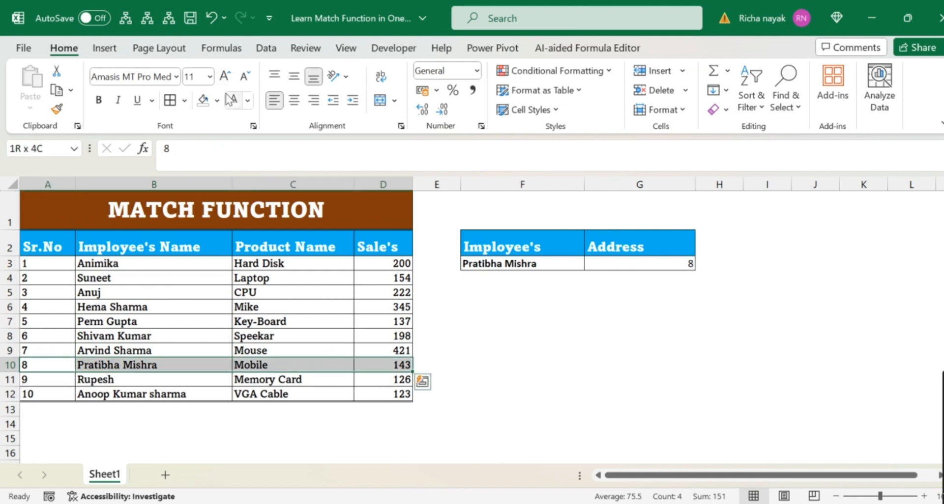
click(217, 101)
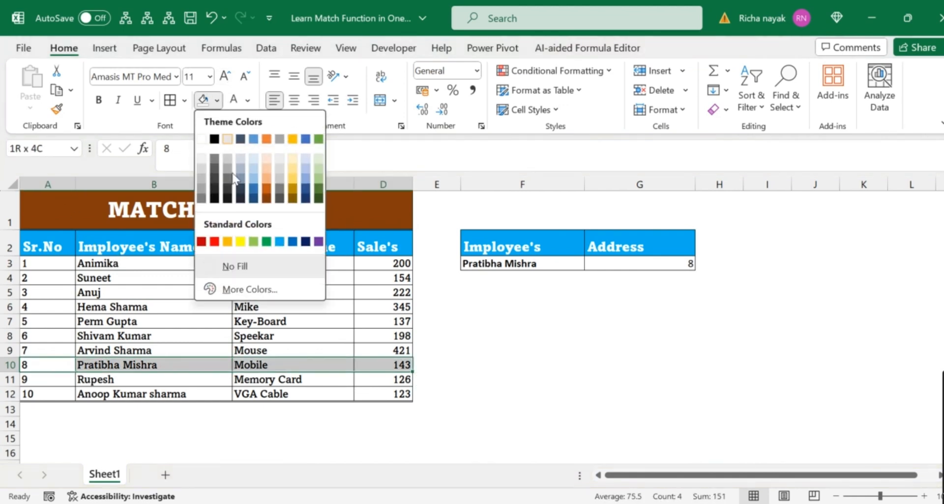
click(239, 242)
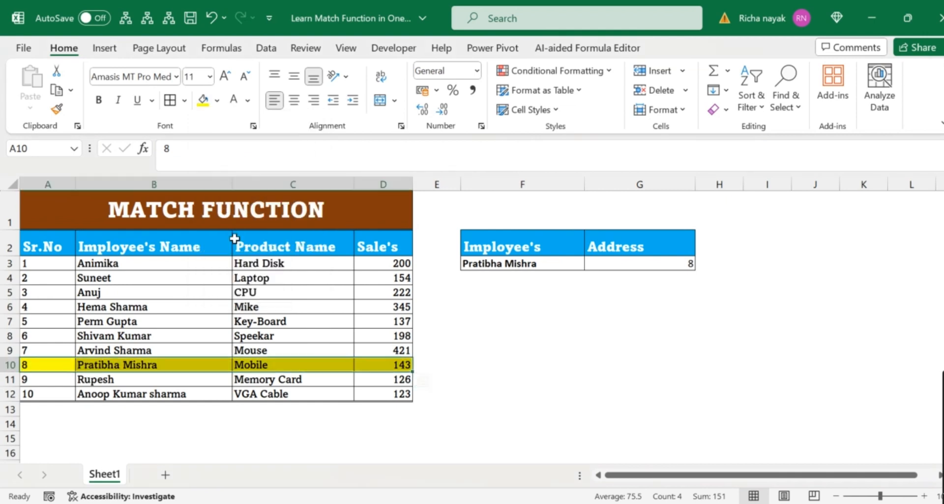
click(455, 346)
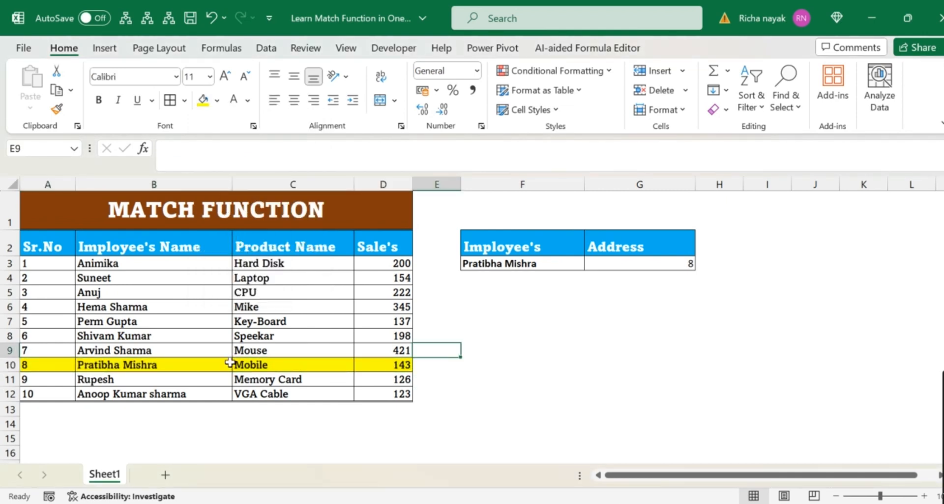
Step: Review the highlighted record across row 10 against the lookup area in F2:G3
click(205, 361)
key(Right)
key(Right)
key(Right)
key(Right)
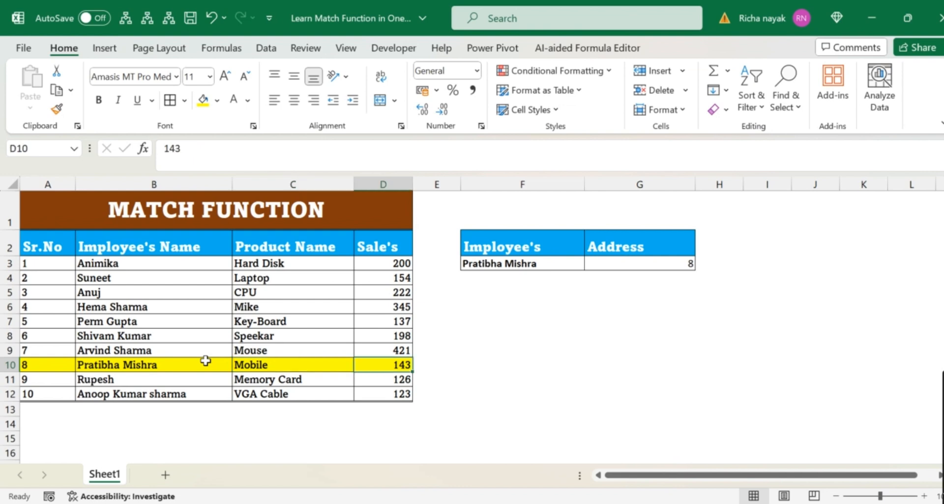
key(Up)
key(Up)
key(Up)
key(Up)
key(Up)
key(Up)
key(Up)
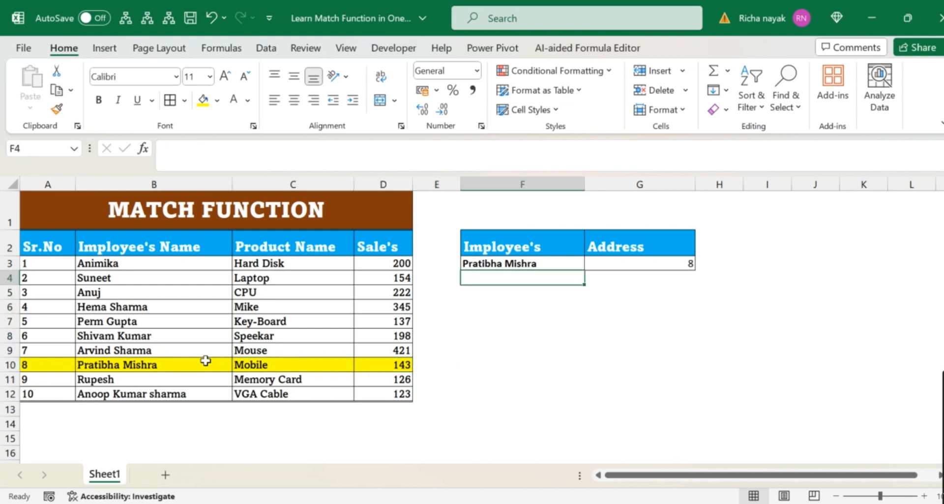
Step: Replace the lookup employee in F3 with the full name listed in B12 and check the formula cell G3
key(Right)
key(Left)
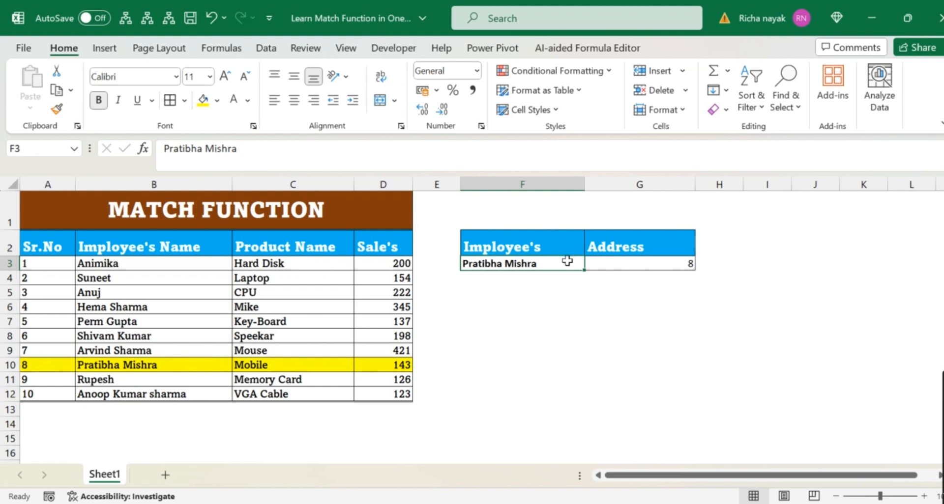
text(An)
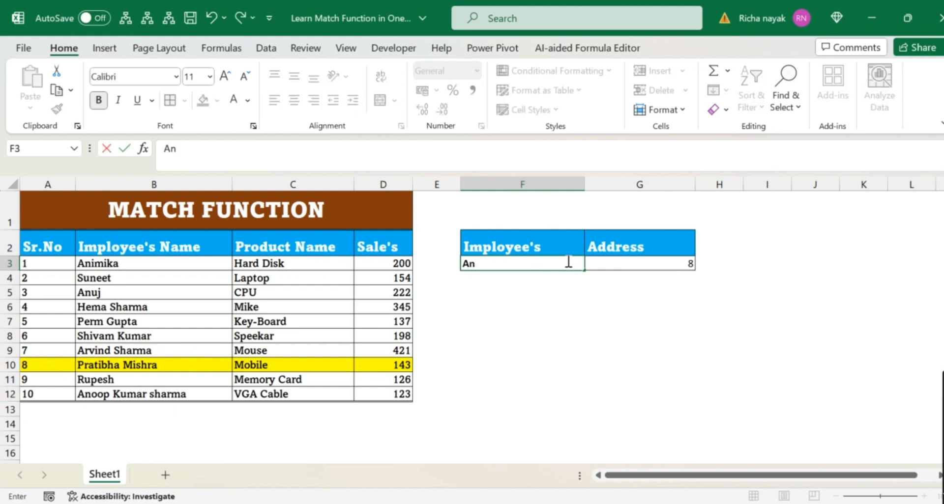
text(oop Kumar)
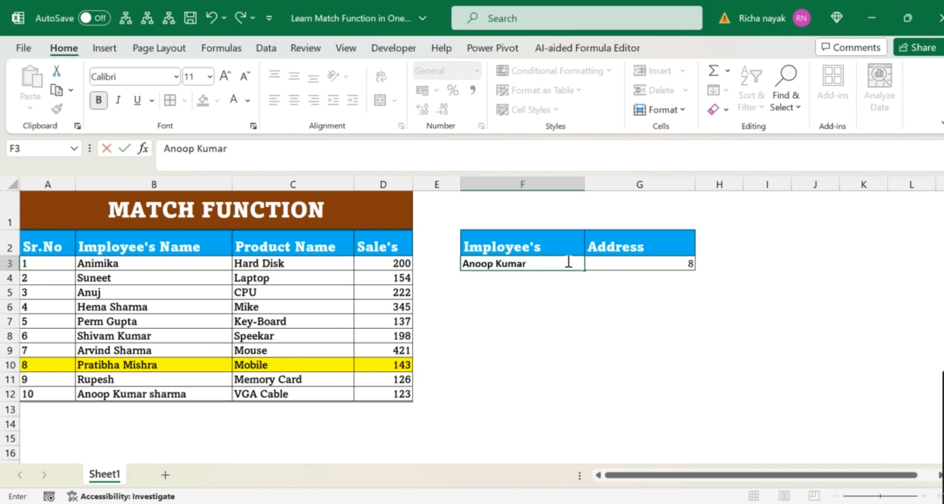
text( sharma)
key(Return)
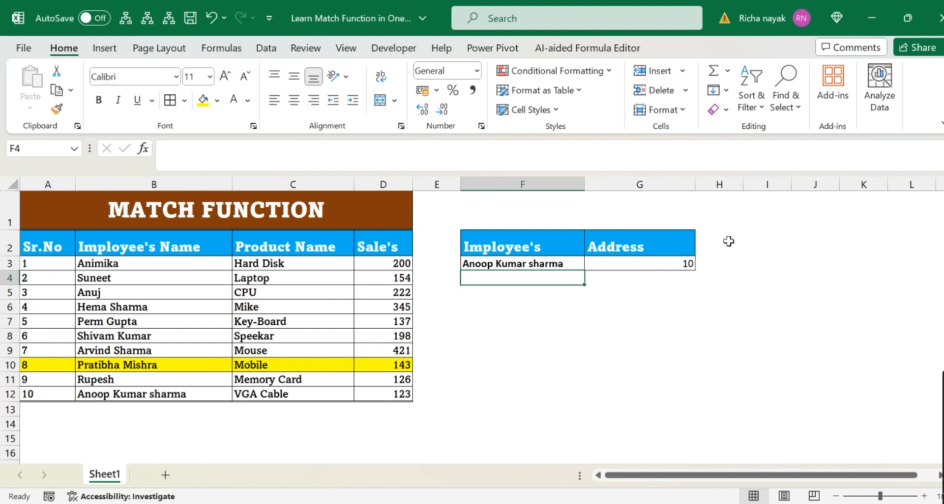
click(661, 266)
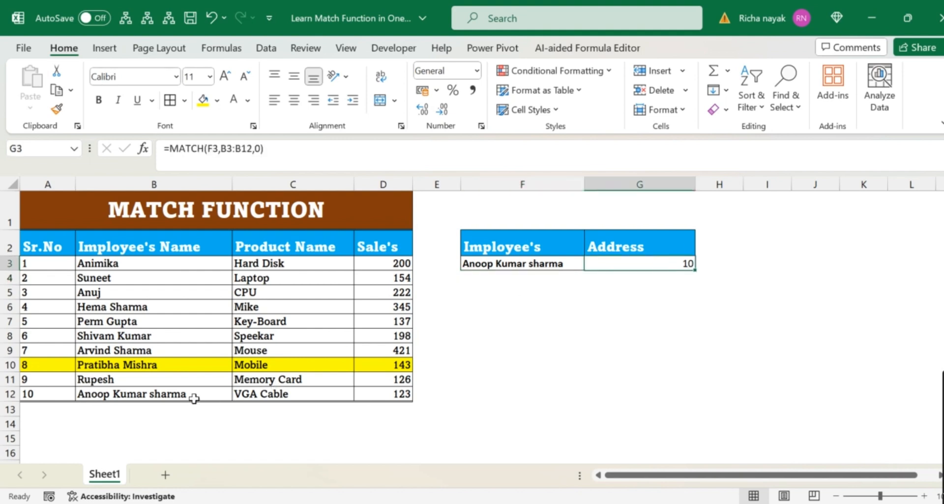
Step: Test a mismatched spelling by replacing "oo" with "u" in the first name in F3, and inspect G3
click(482, 262)
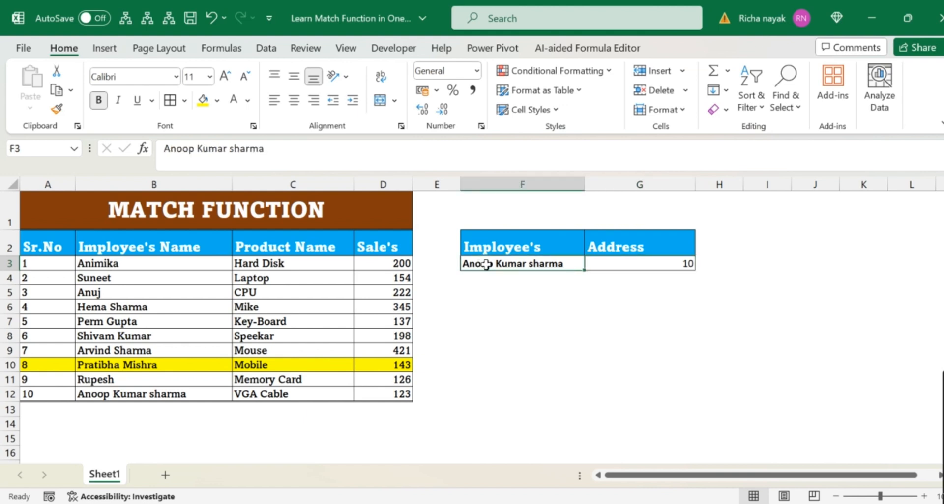
double_click(487, 264)
key(BackSpace)
key(BackSpace)
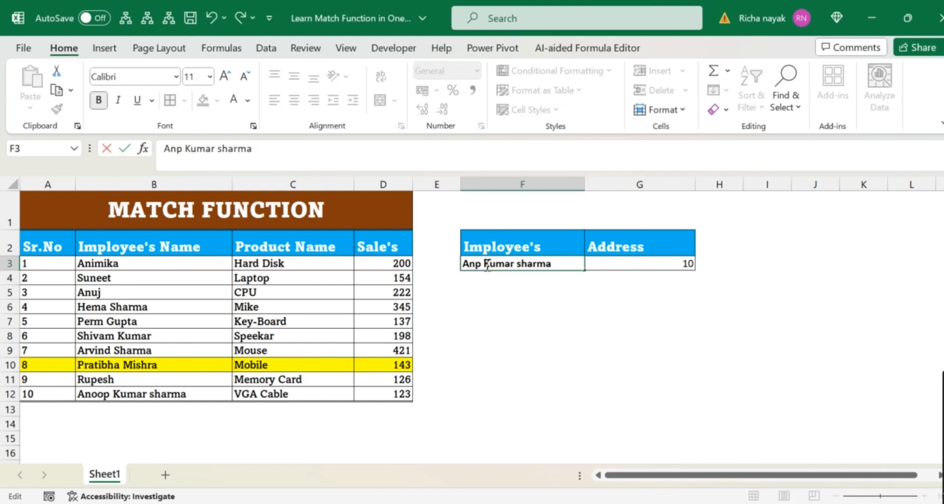
text(u)
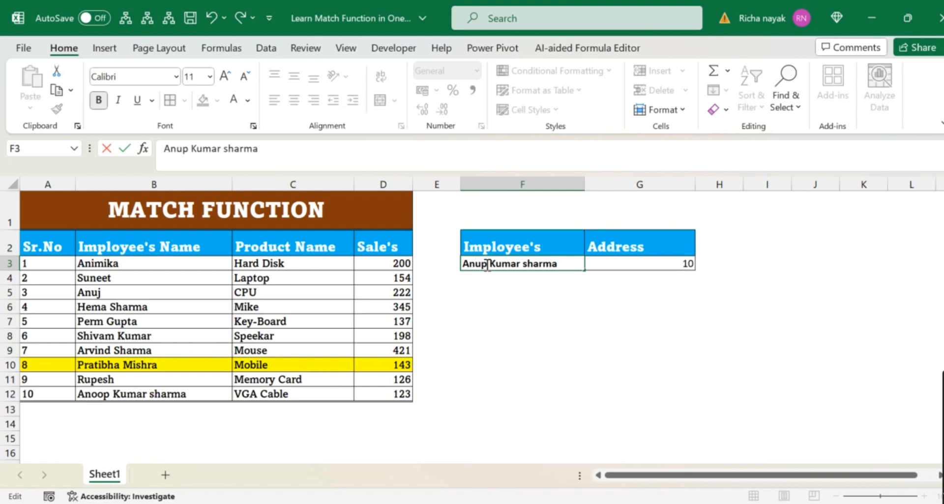
key(Return)
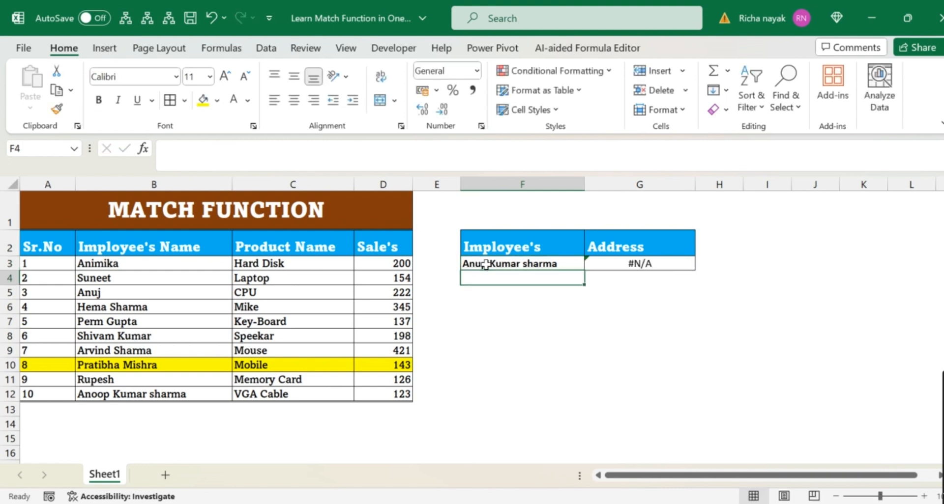
click(688, 260)
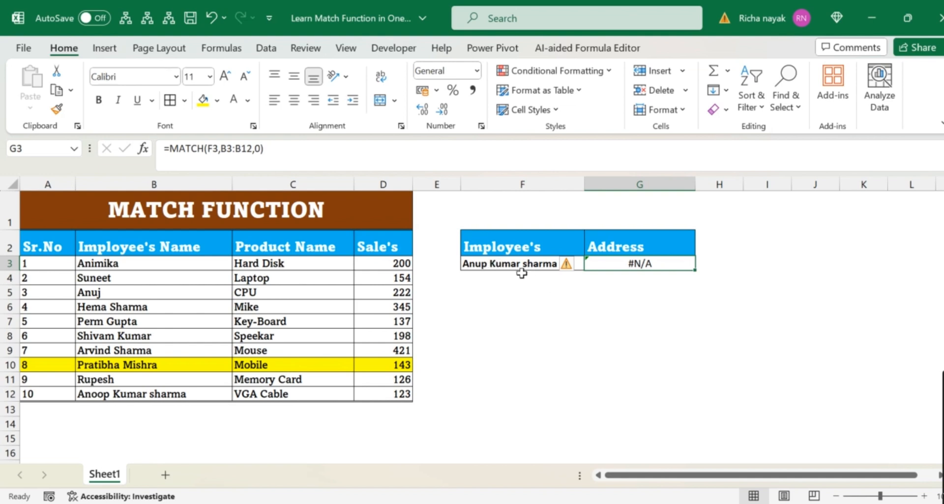
Step: Restore the "oo" spelling of the first name in F3 to match the entry in B12
double_click(482, 264)
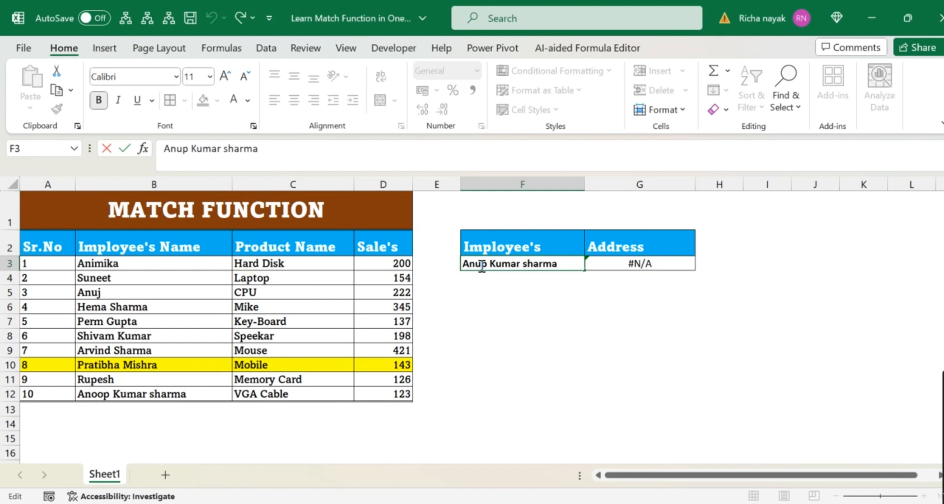
key(BackSpace)
text(oo)
key(Return)
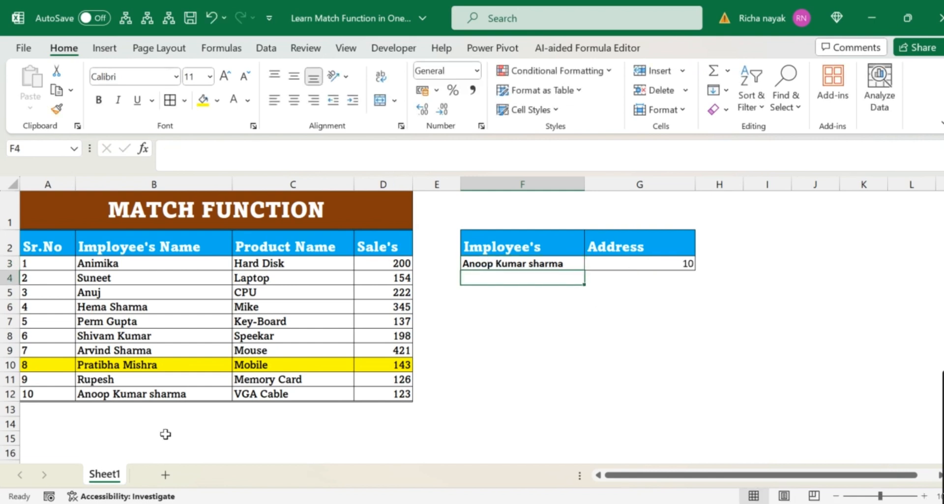
Step: Change the first name's spelling in B12 of the sales table by replacing "oo" with "u"
double_click(99, 396)
key(BackSpace)
key(BackSpace)
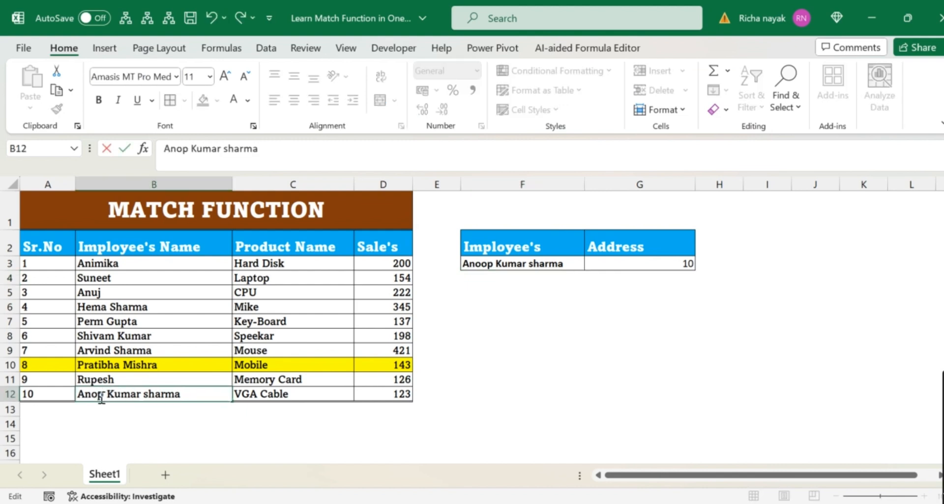
text(u)
click(510, 317)
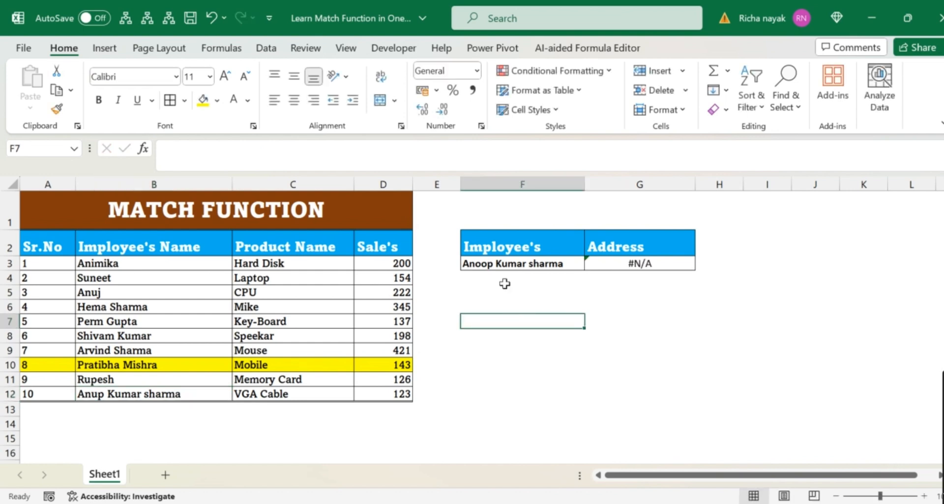
Step: Replace "oo" with "u" in the lookup employee's first name in F3 to match B12
click(484, 265)
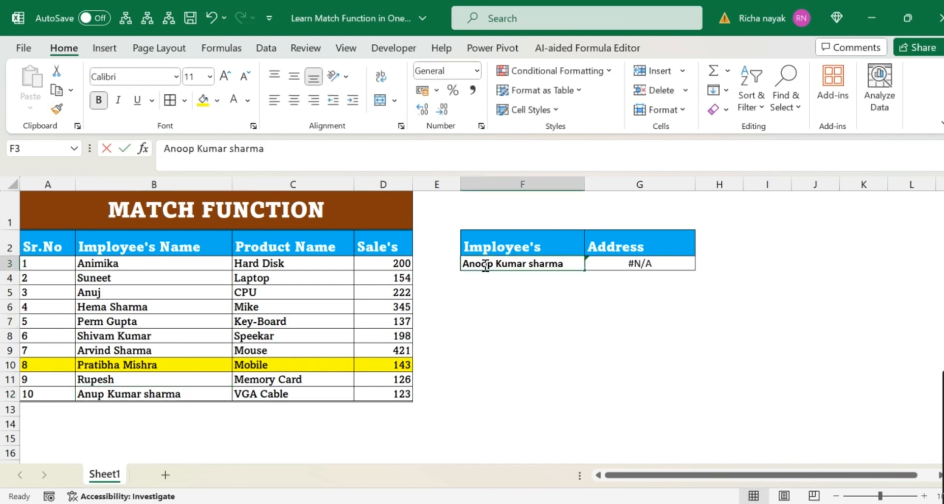
double_click(484, 265)
key(BackSpace)
key(BackSpace)
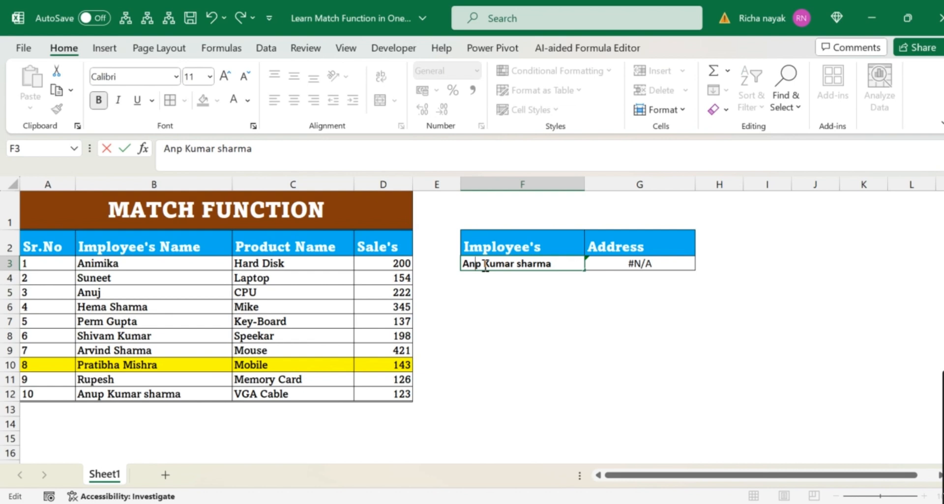
text(u)
key(Return)
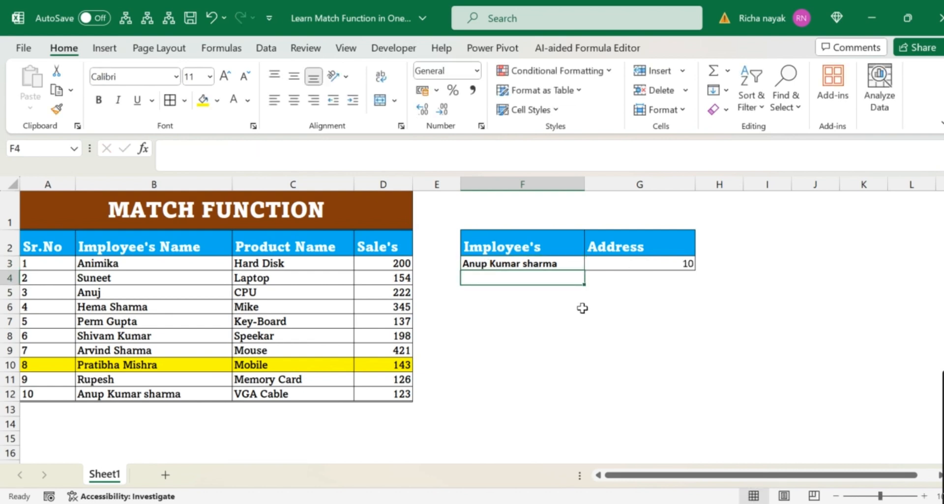
click(582, 308)
key(Up)
key(Up)
key(Up)
key(Left)
key(Left)
key(Left)
key(Left)
key(Left)
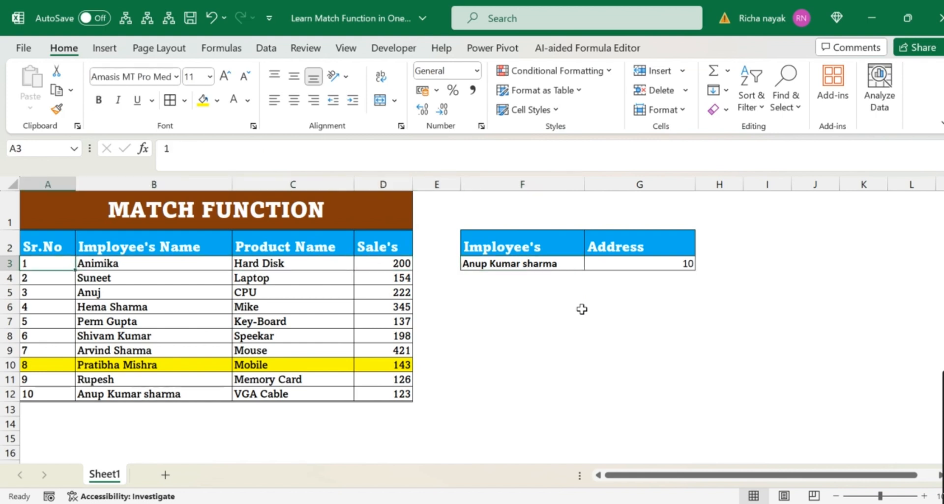
key(Down)
key(Down)
key(Right)
key(Right)
key(Right)
key(Right)
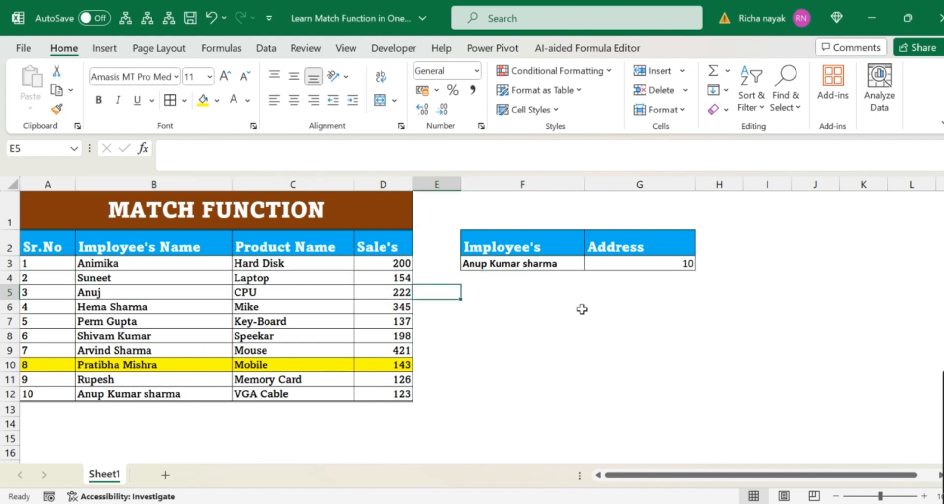
Step: Change the lookup header in F2 to "Imployee's Name" and autofit column F to its contents
key(Up)
key(Up)
key(Right)
key(Up)
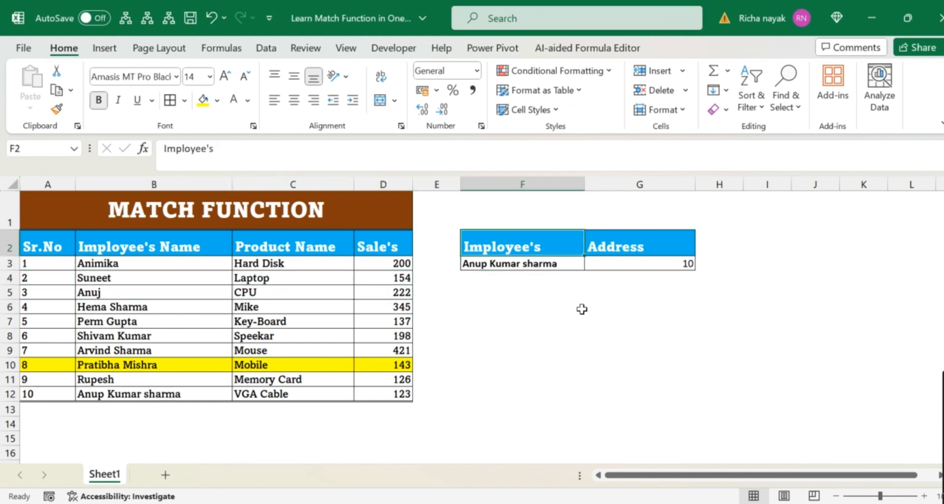
key(F2)
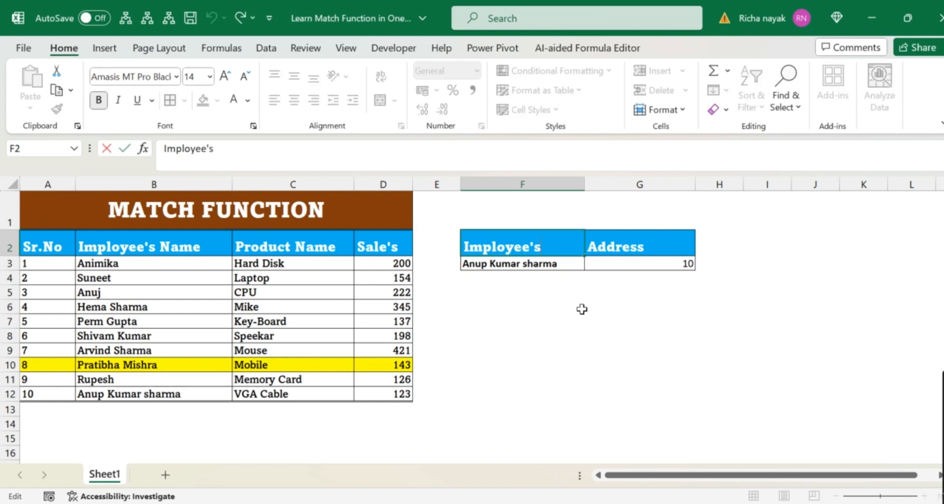
text(Name)
key(Return)
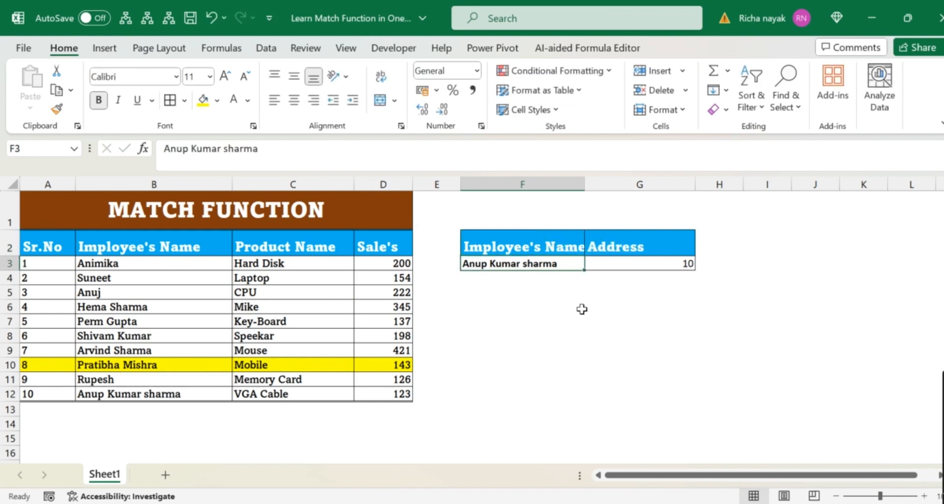
double_click(585, 190)
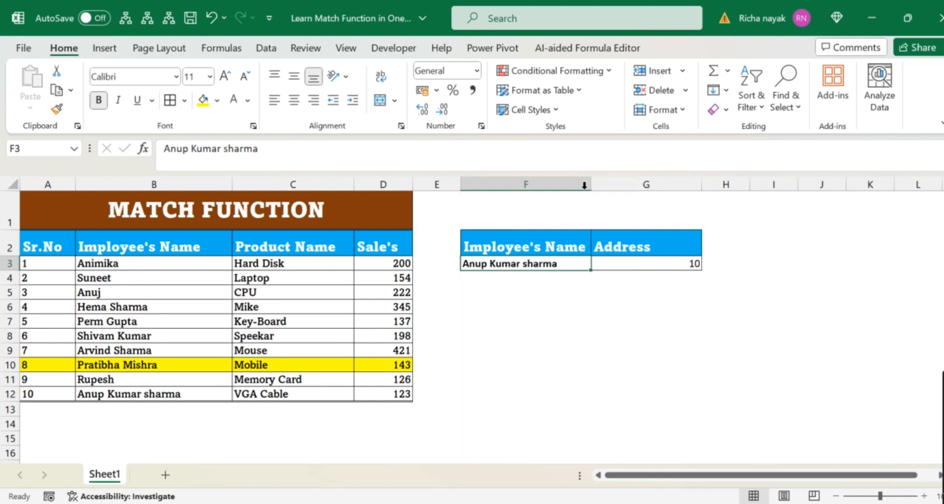
click(559, 301)
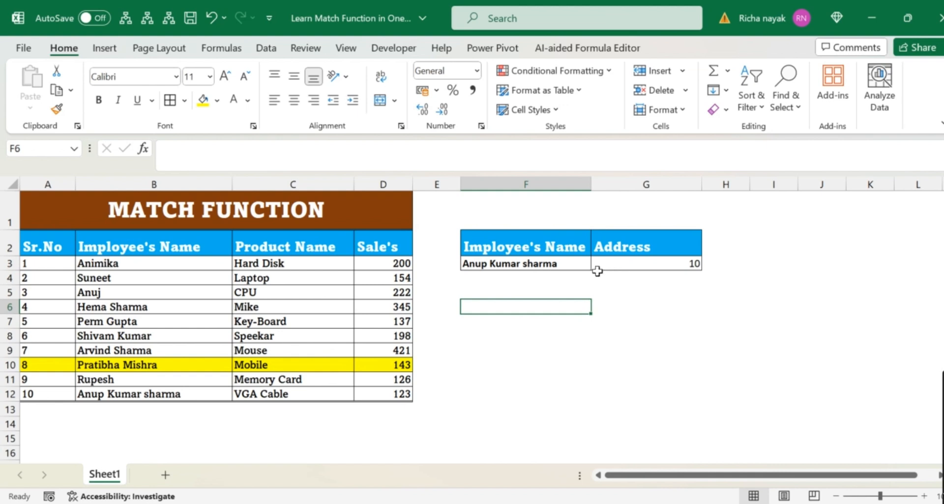
click(561, 265)
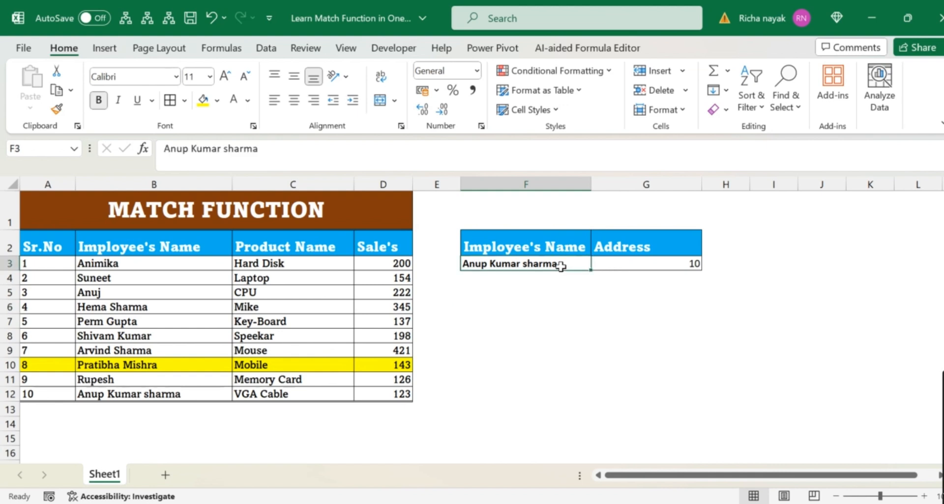
Step: Change the lookup header in F2 to "Product Name"
key(Up)
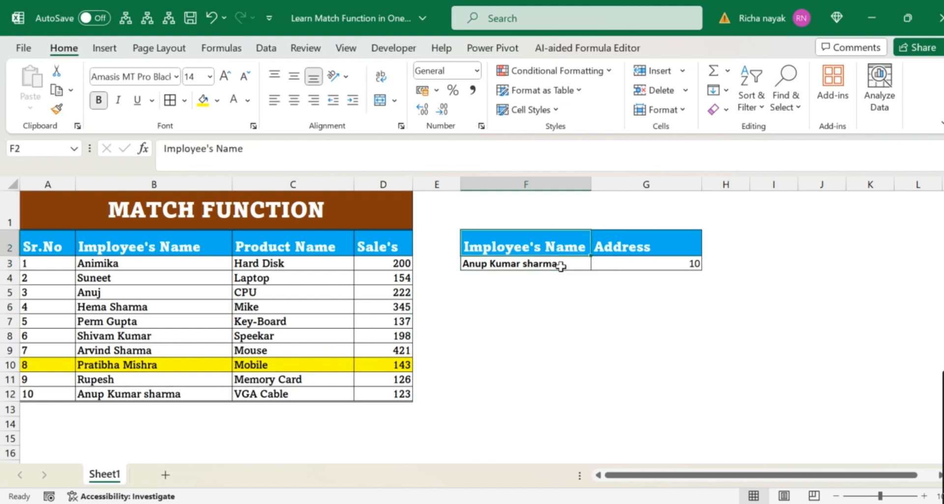
text(Produc)
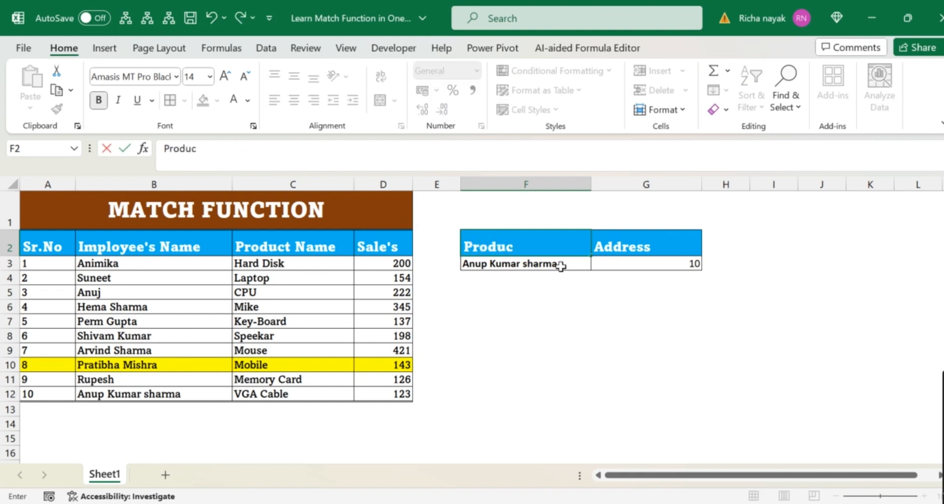
text(t Name)
key(Tab)
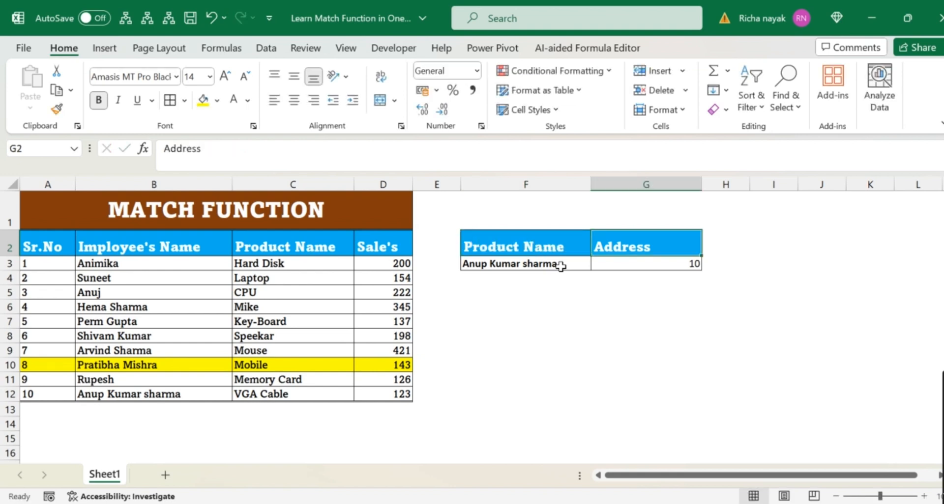
Step: Clear the employee's name from F3 and the old MATCH formula from G3
click(555, 266)
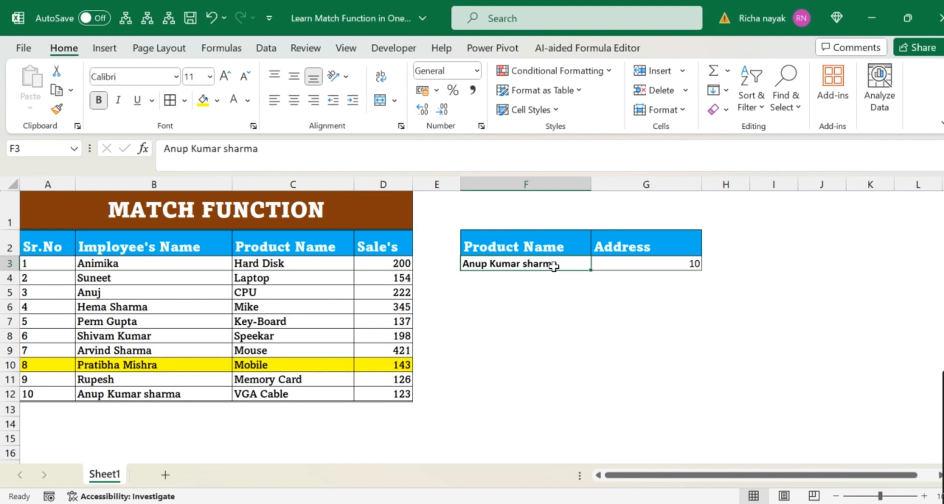
key(Delete)
key(Right)
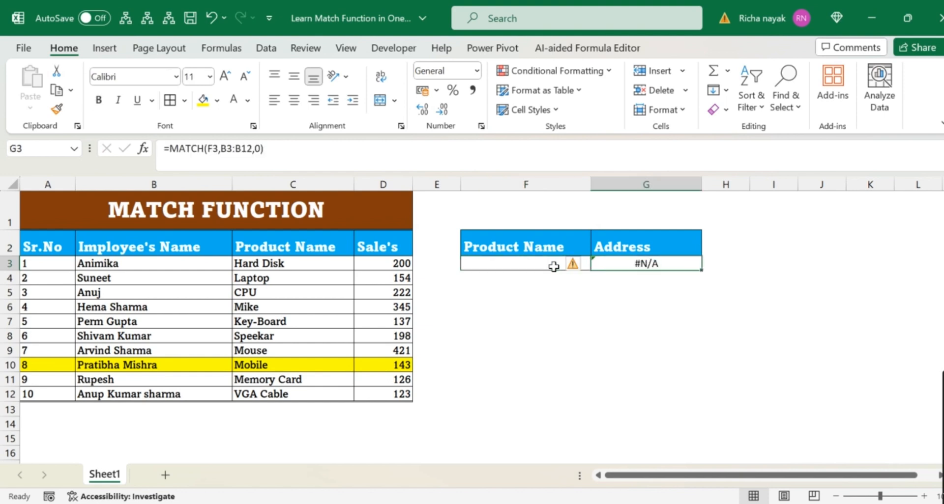
key(Delete)
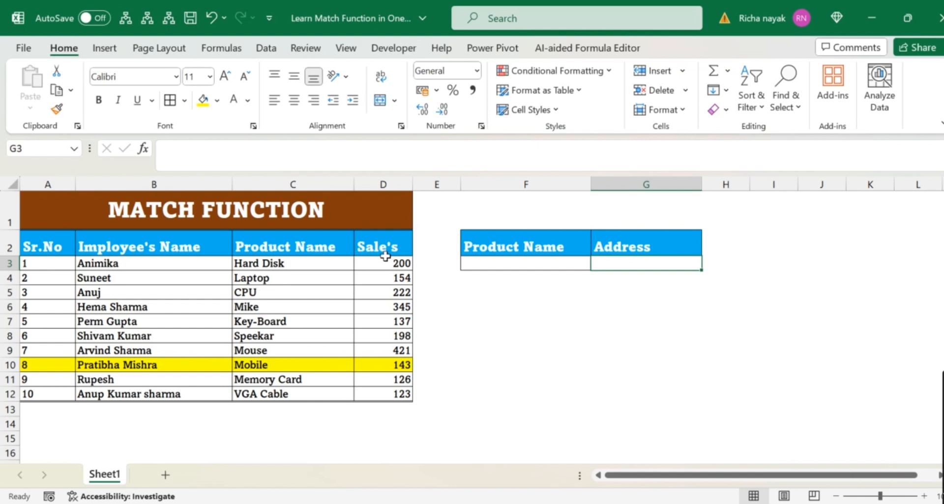
Step: Enter CPU in F3 as the product to look up
click(526, 260)
text(CPU)
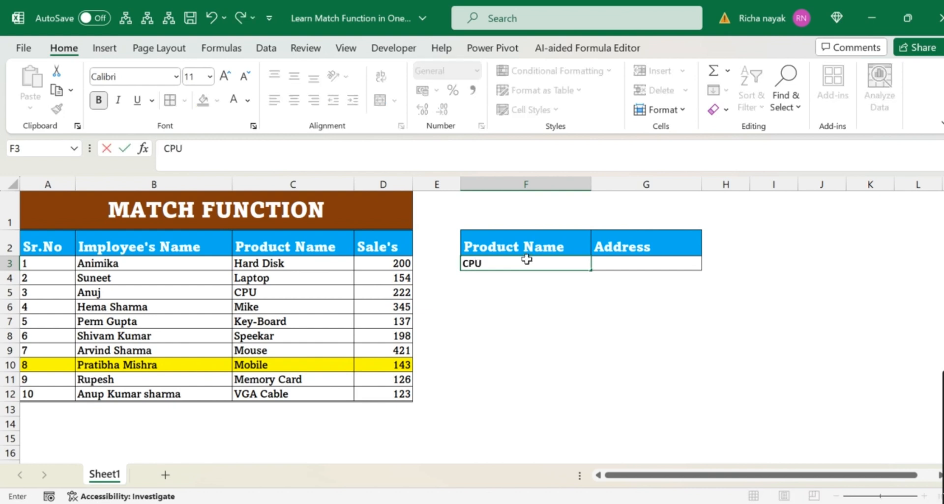
key(Tab)
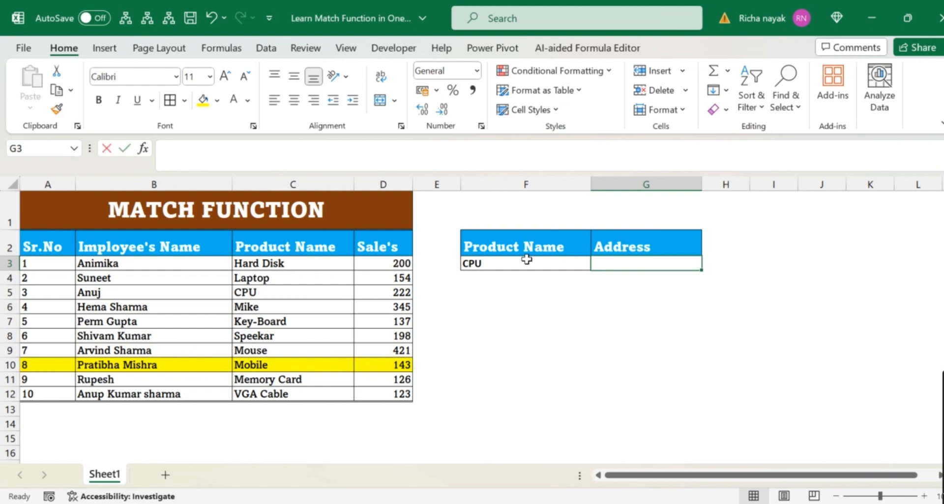
Step: Enter =MATCH(F3,C3:C12,0) in G3 to find the product's position in the Product Name column by exact match
text(=matc)
key(Tab)
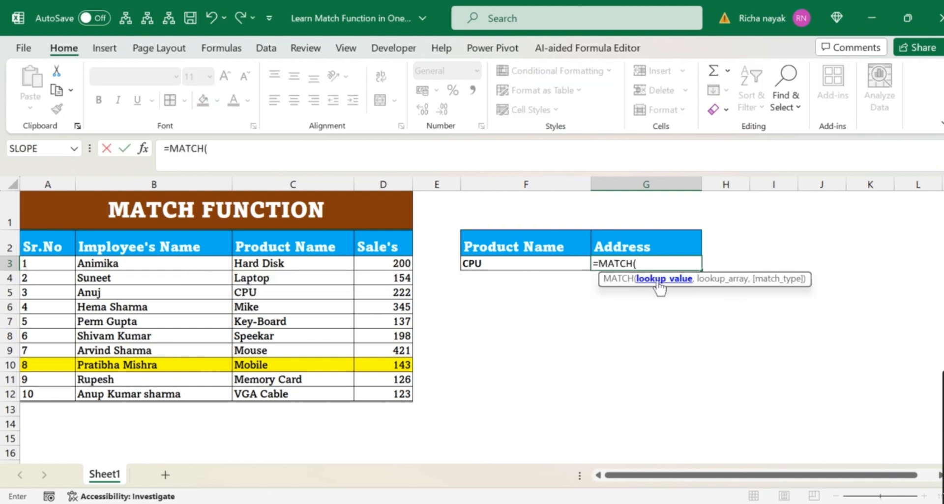
click(508, 263)
text(,)
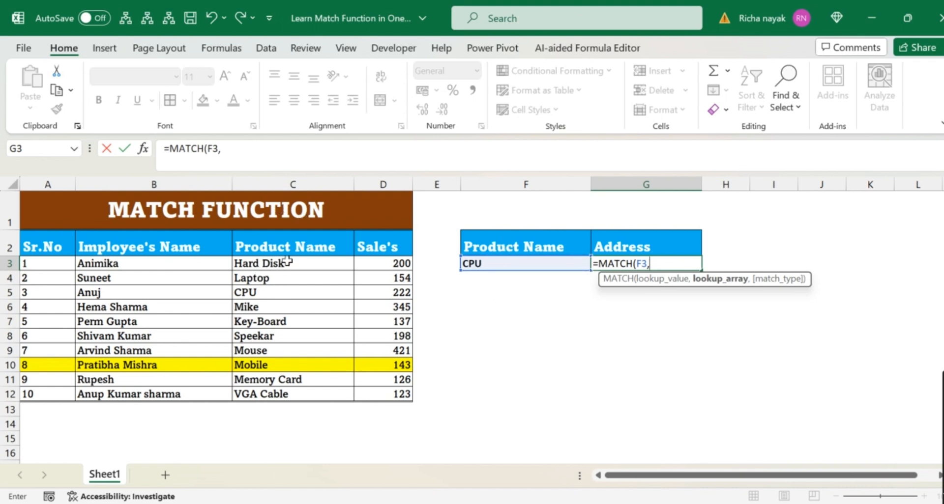
drag(288, 260, 275, 393)
text(,)
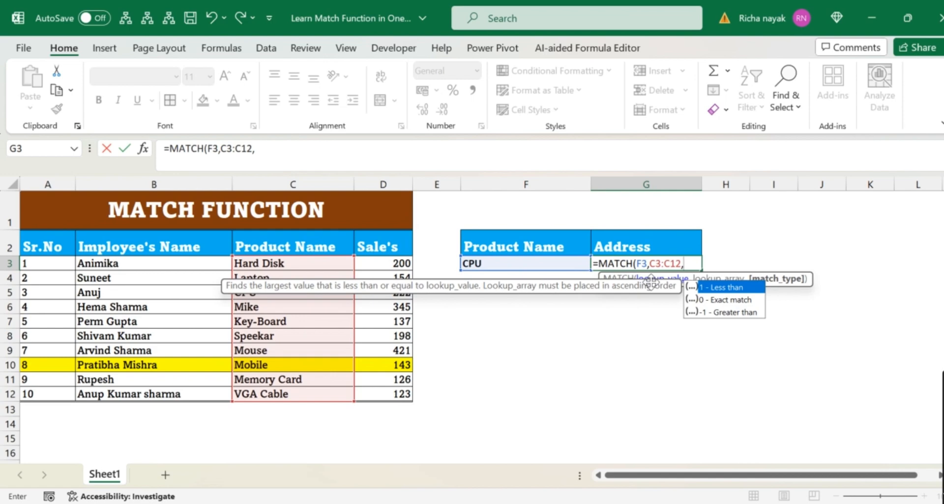
text(0))
key(Return)
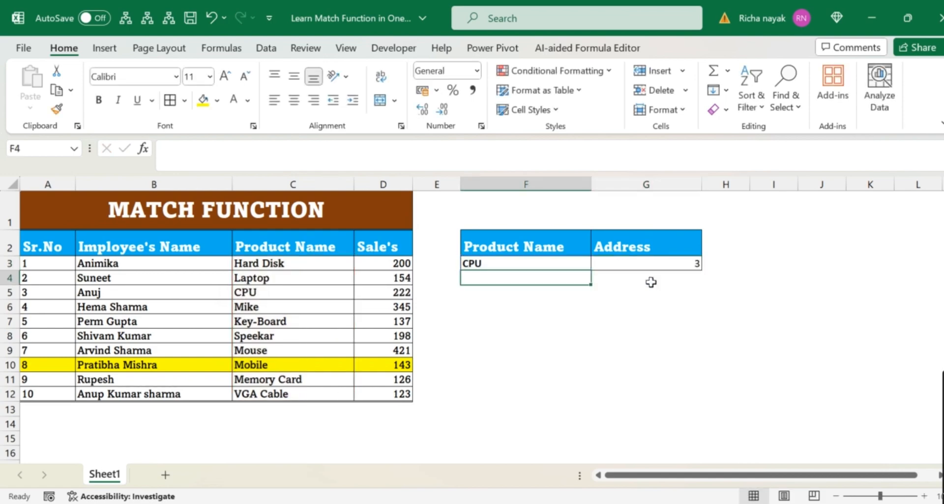
Step: Locate the CPU record in the sales table and fill its row A5:D5 with the standard red color
click(563, 263)
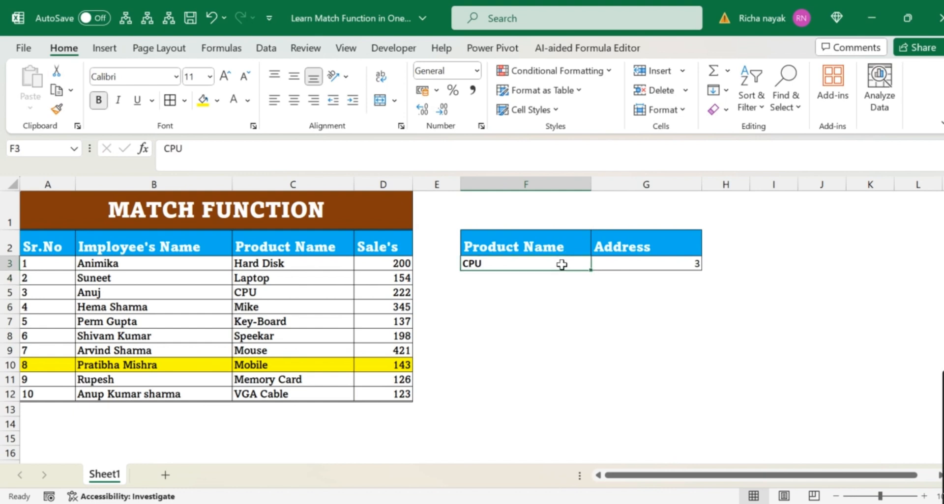
key(Right)
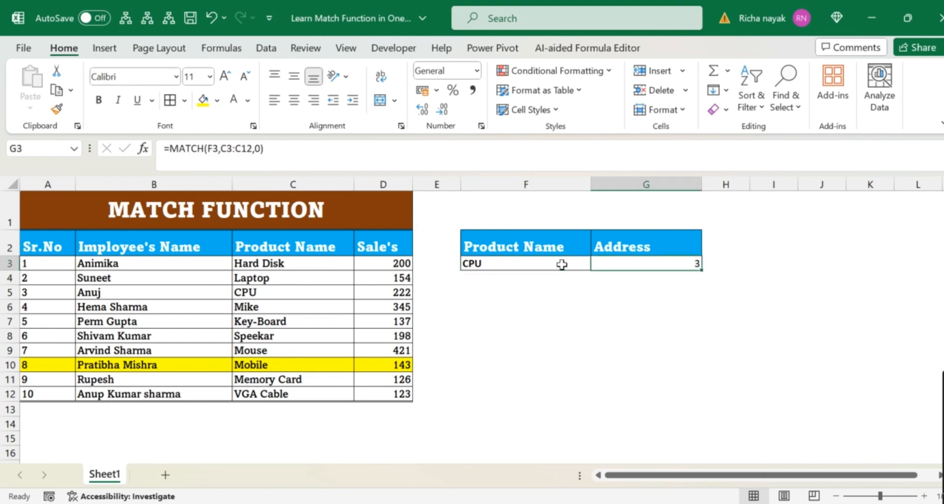
key(Left)
key(Left)
key(Left)
key(Left)
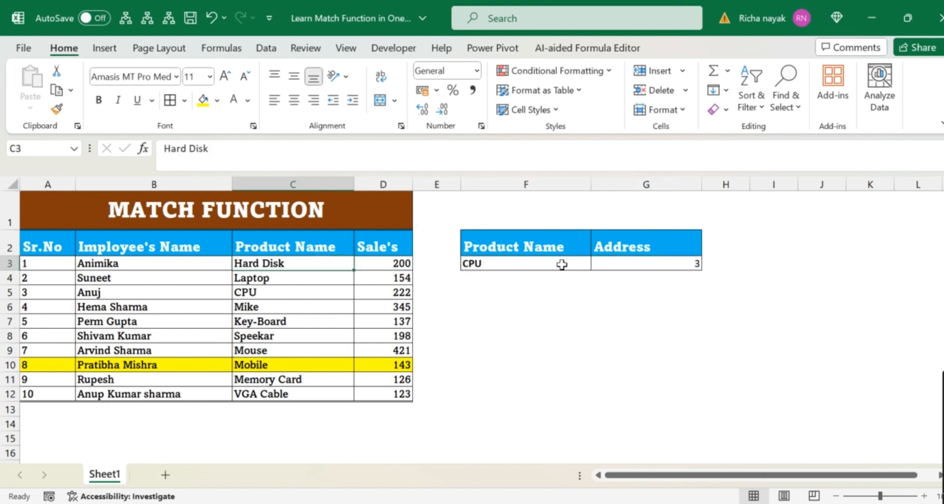
key(Down)
key(Down)
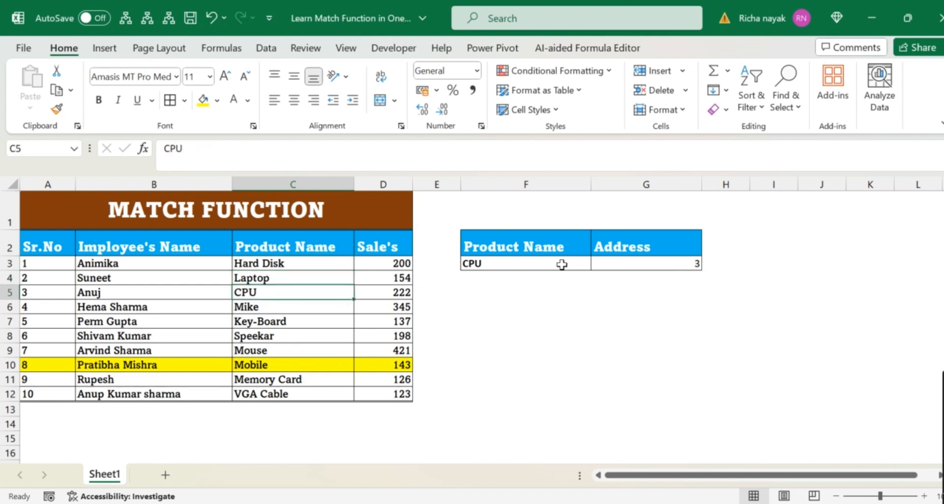
key(Left)
key(Left)
key(shift+Right)
key(shift+Right)
key(shift+Right)
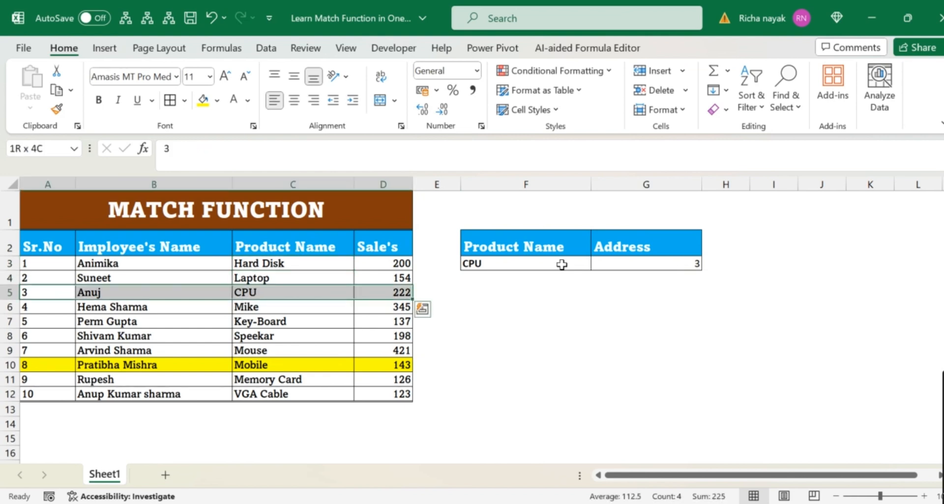
click(218, 100)
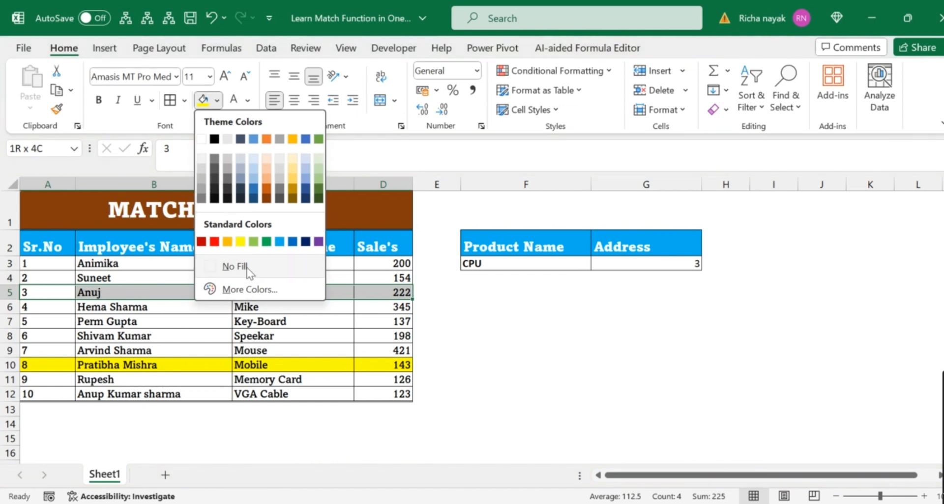
click(216, 239)
click(216, 239)
click(350, 318)
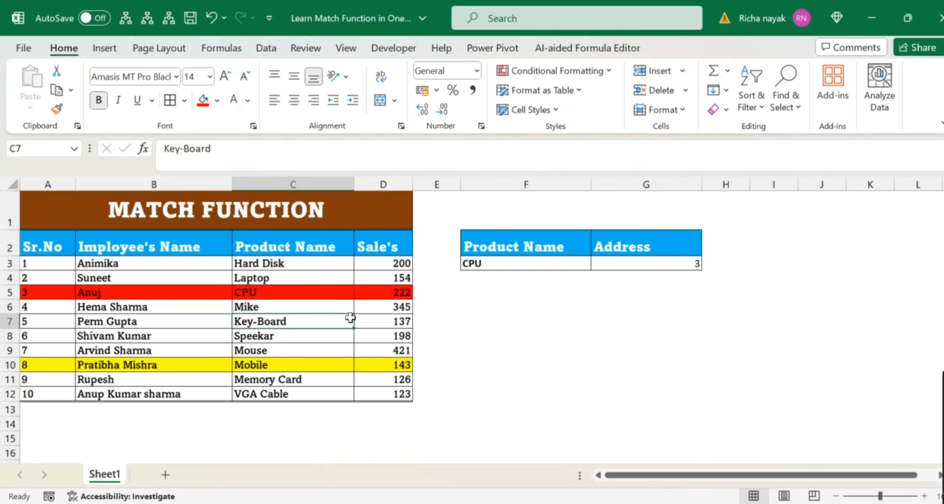
Step: Compare the highlighted CPU row in the sales table with the product lookup in F3
key(Up)
key(Up)
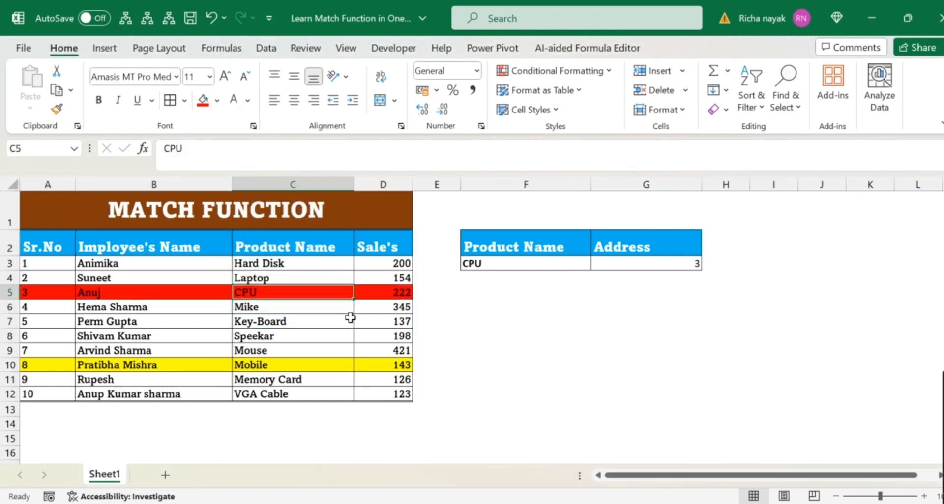
key(Right)
key(Right)
key(Right)
key(Up)
key(Up)
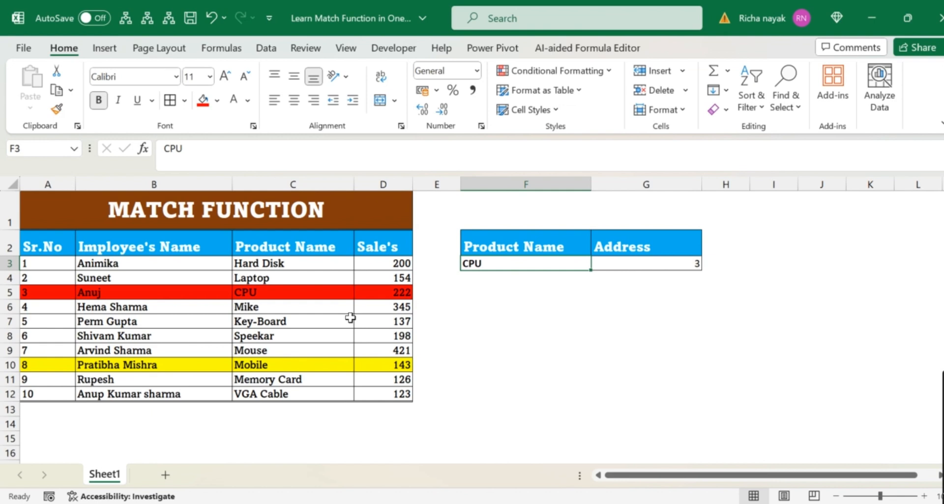
click(158, 219)
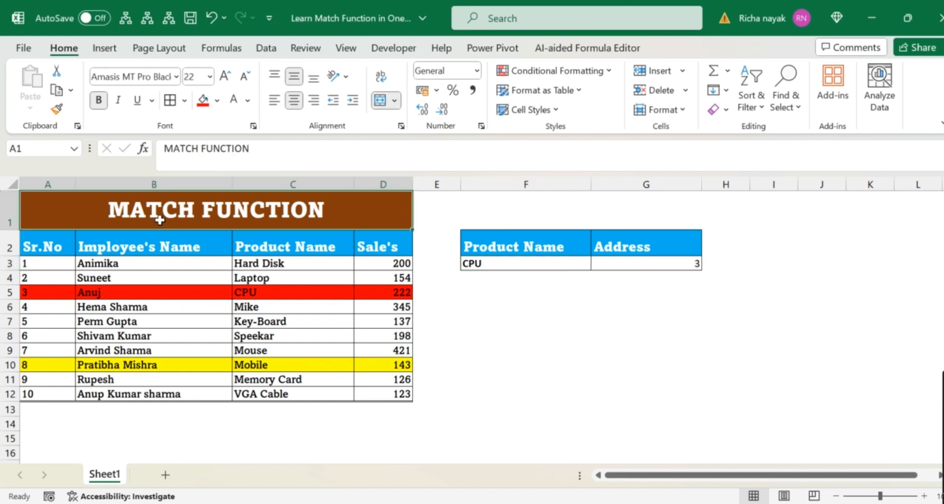